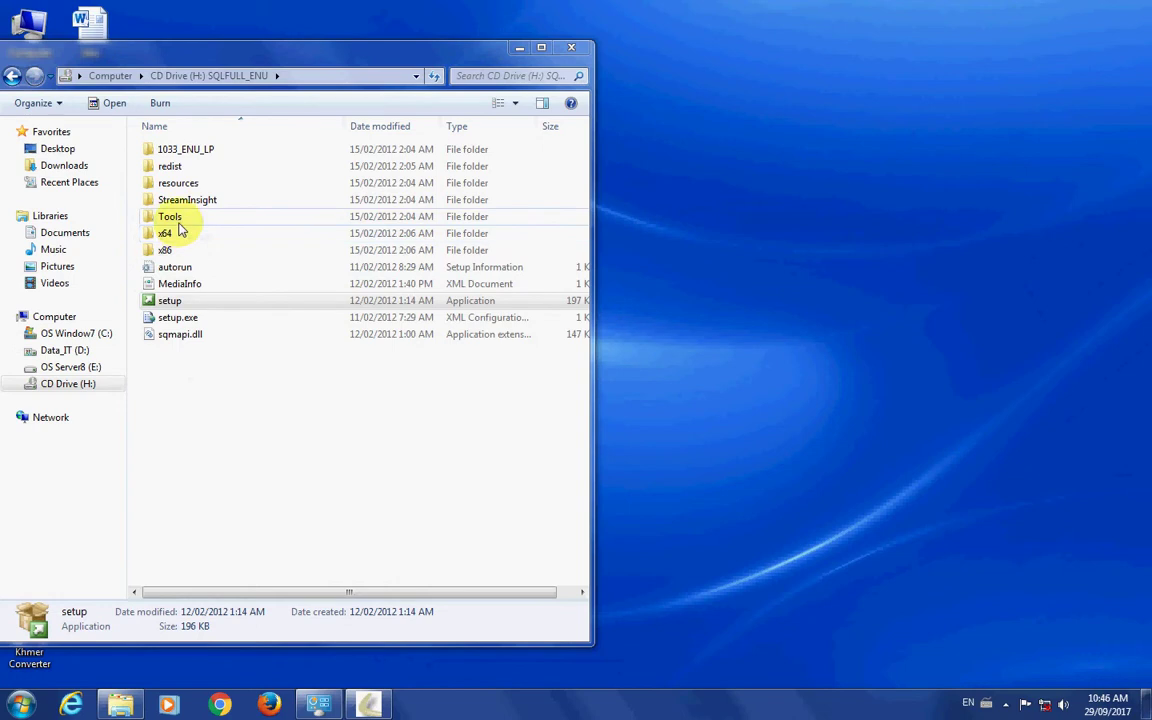
Look through the files in the x86 folder of the installation disc, return to the disc's root and minimize the window
{"action": "double_click", "coordinate": [168, 250]}
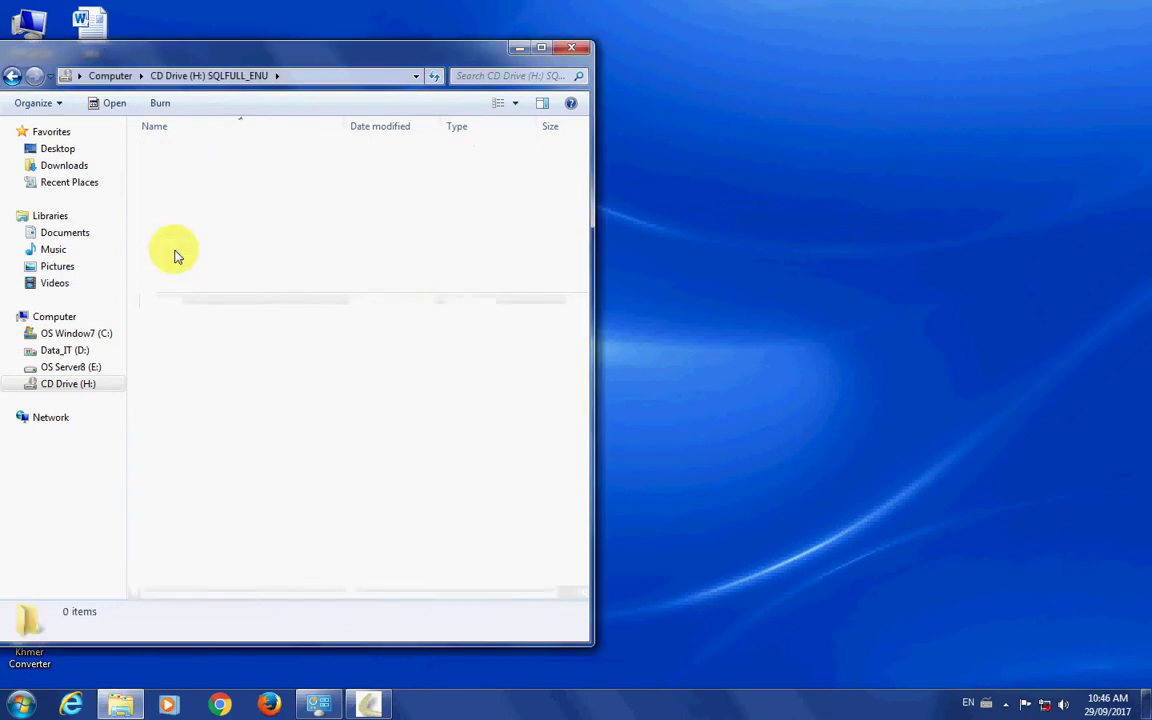
{"action": "left_click", "coordinate": [283, 468]}
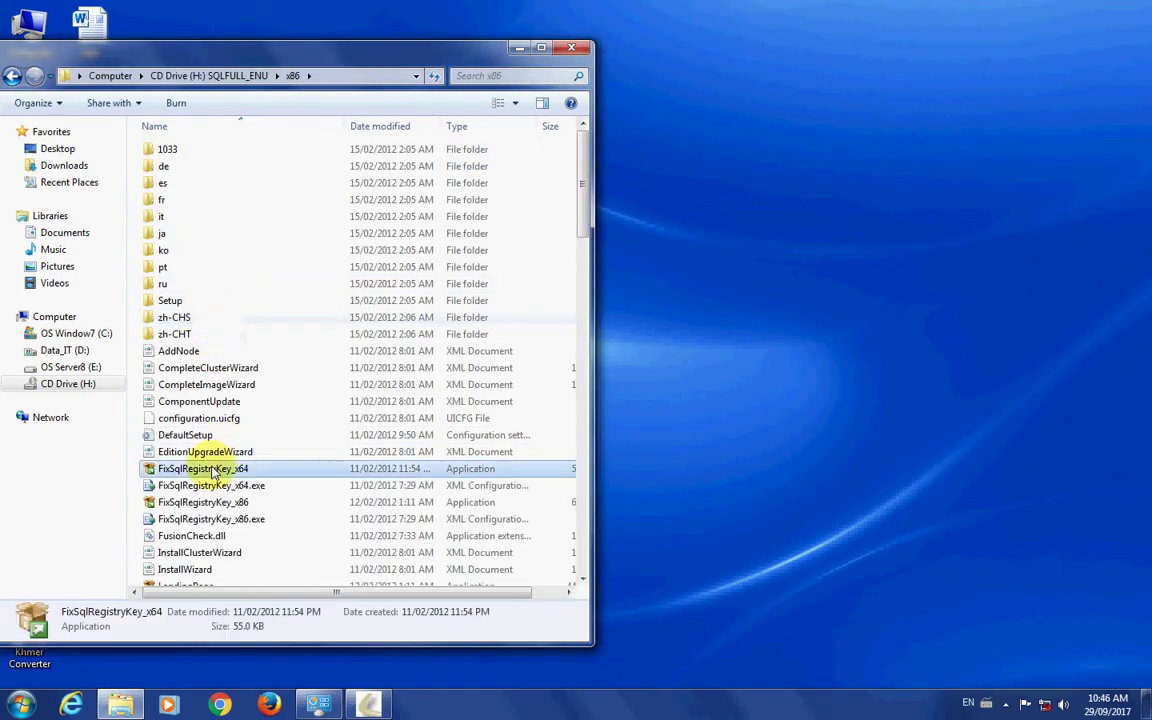
{"action": "key", "text": "d"}
{"action": "key", "text": "d"}
{"action": "scroll", "coordinate": [255, 400], "scroll_direction": "down", "scroll_amount": 15}
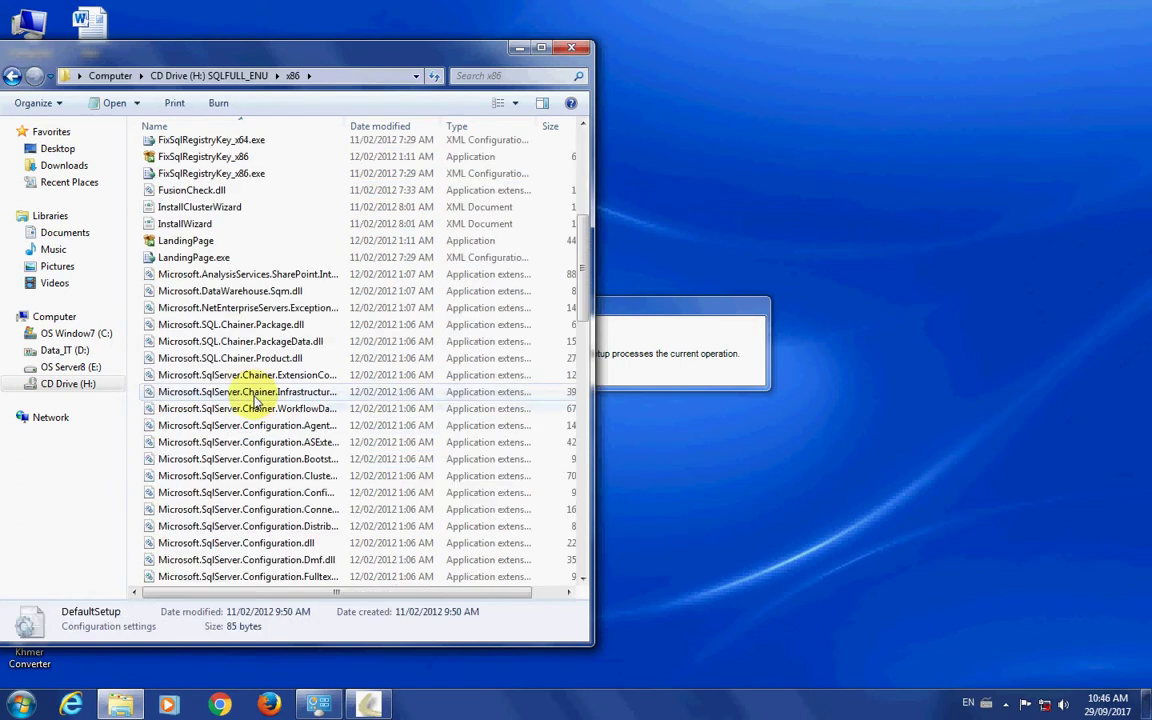
{"action": "scroll", "coordinate": [255, 397], "scroll_direction": "down", "scroll_amount": 12}
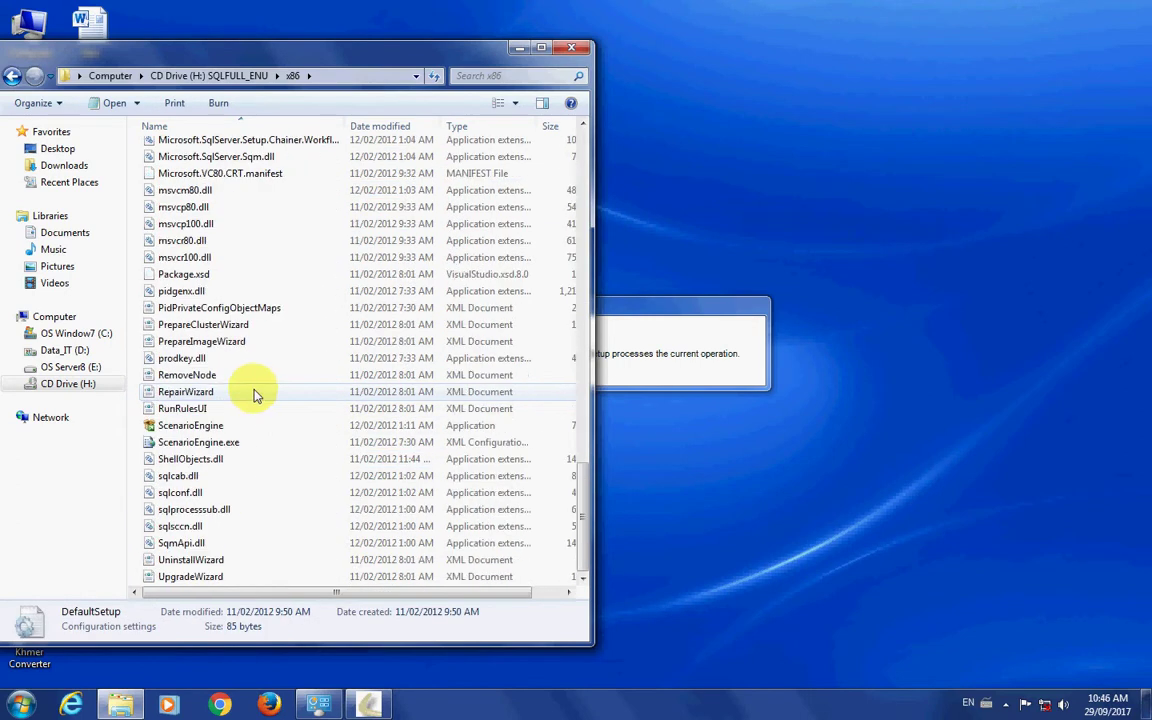
{"action": "scroll", "coordinate": [253, 393], "scroll_direction": "up", "scroll_amount": 20}
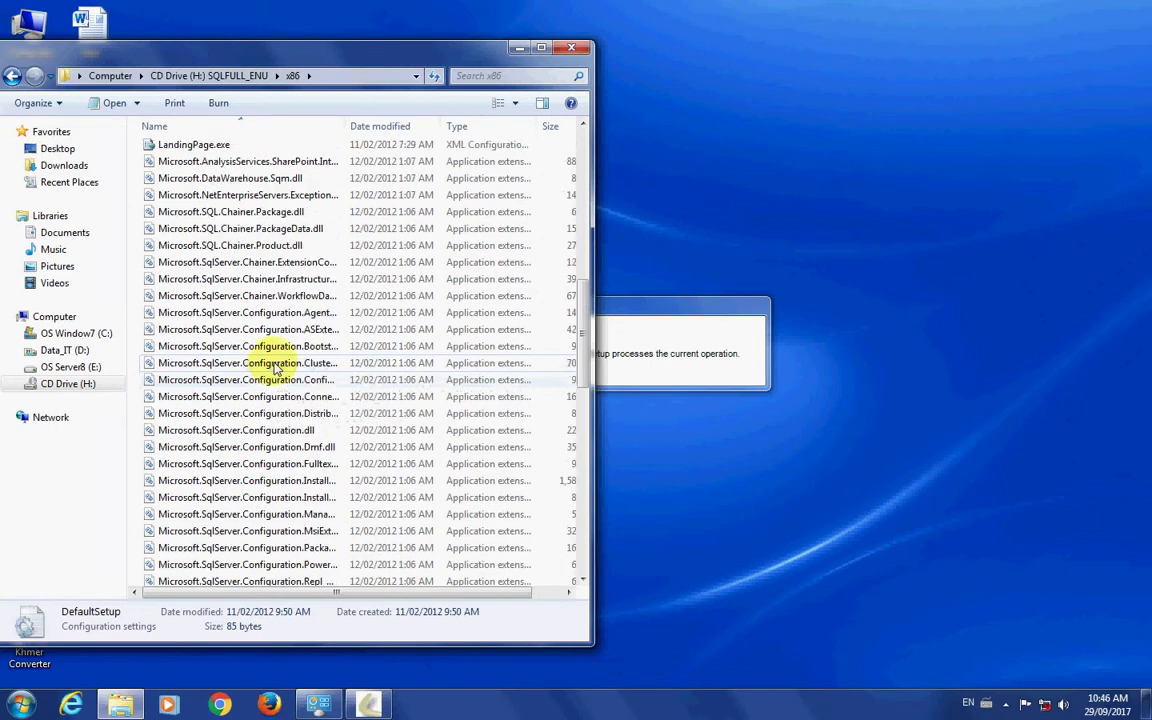
{"action": "scroll", "coordinate": [260, 355], "scroll_direction": "up", "scroll_amount": 2}
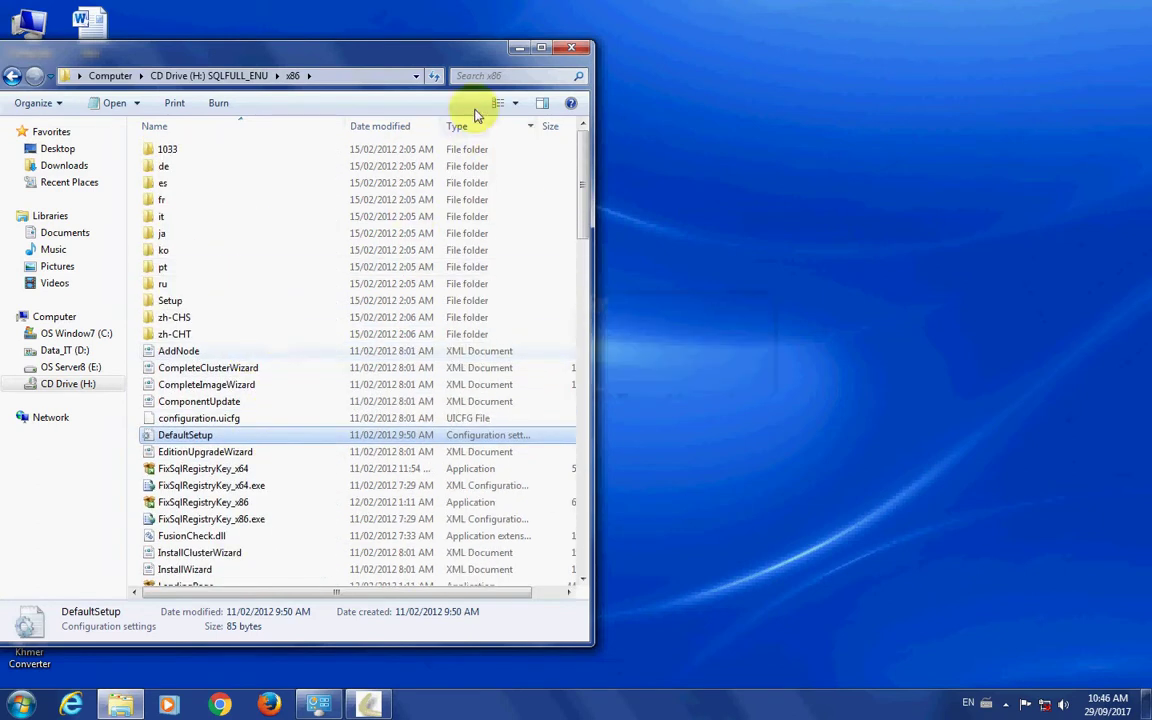
{"action": "left_click", "coordinate": [13, 75]}
{"action": "left_click", "coordinate": [520, 47]}
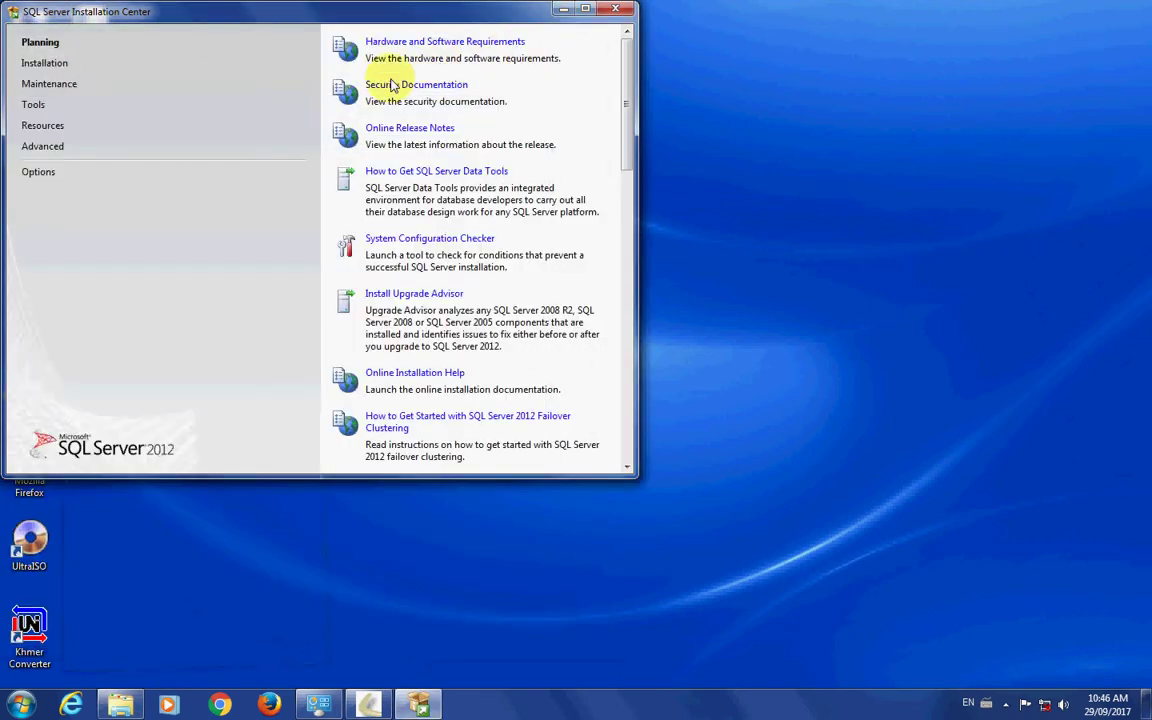
Launch a new SQL Server stand-alone installation and continue past the initial Setup Support Rules check
{"action": "left_click", "coordinate": [47, 66]}
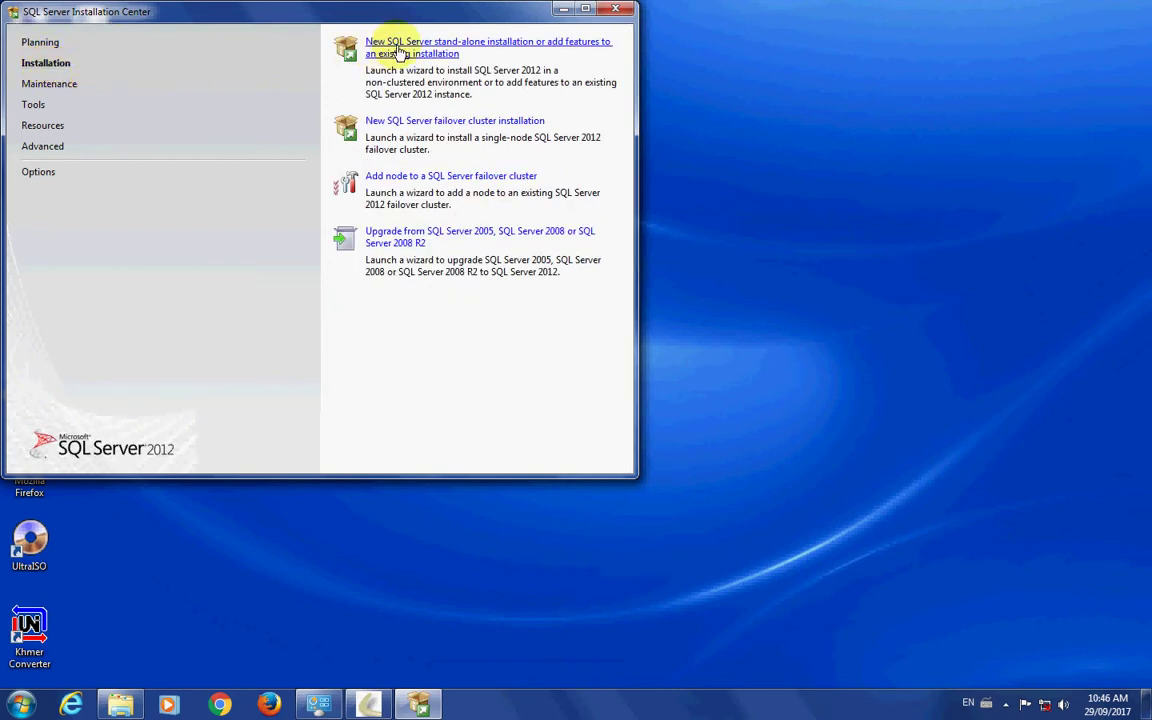
{"action": "left_click", "coordinate": [439, 55]}
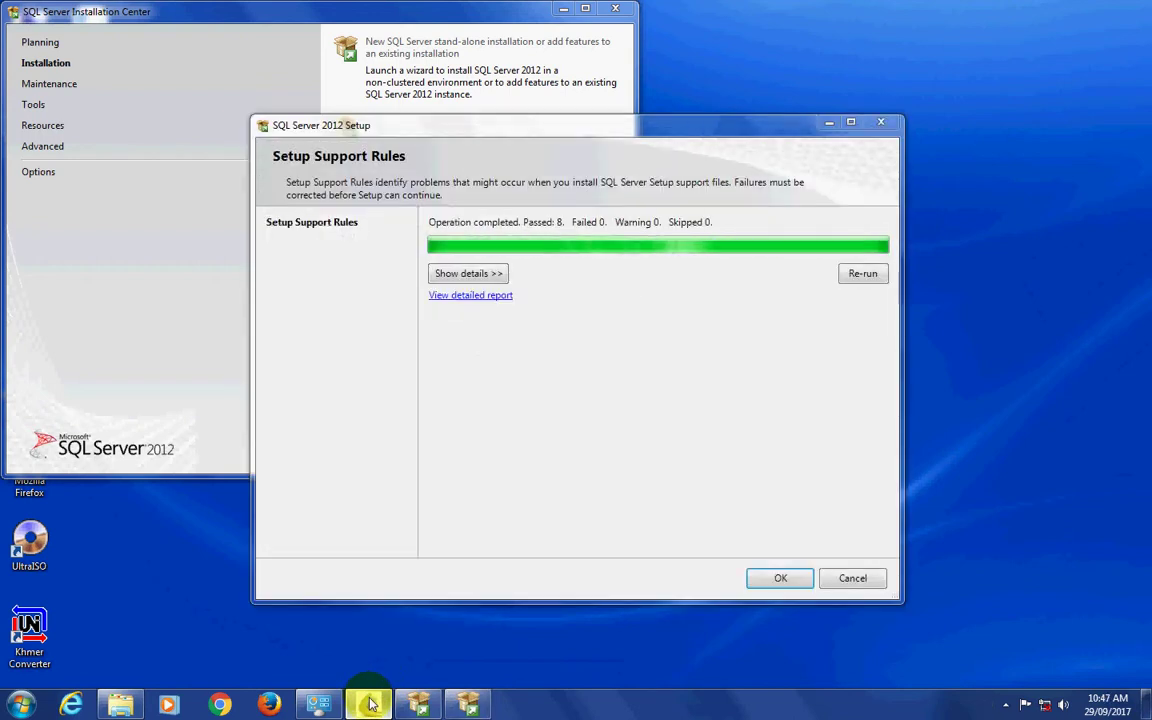
{"action": "left_click", "coordinate": [1005, 704]}
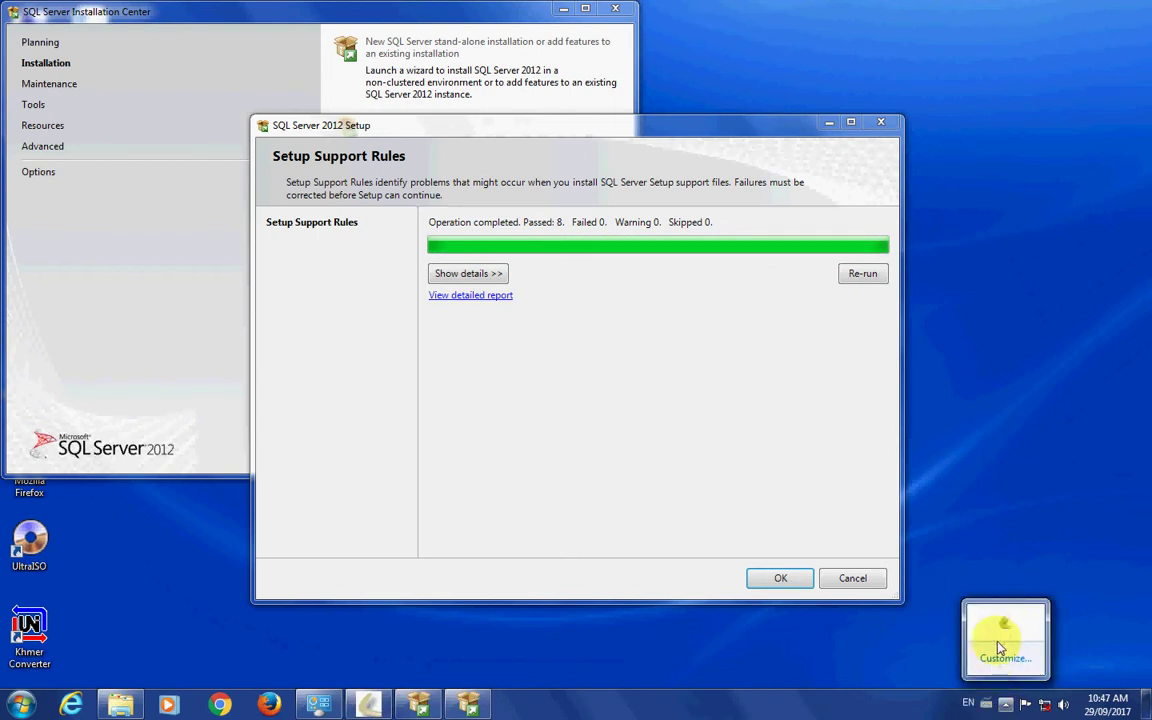
{"action": "left_click", "coordinate": [1005, 626]}
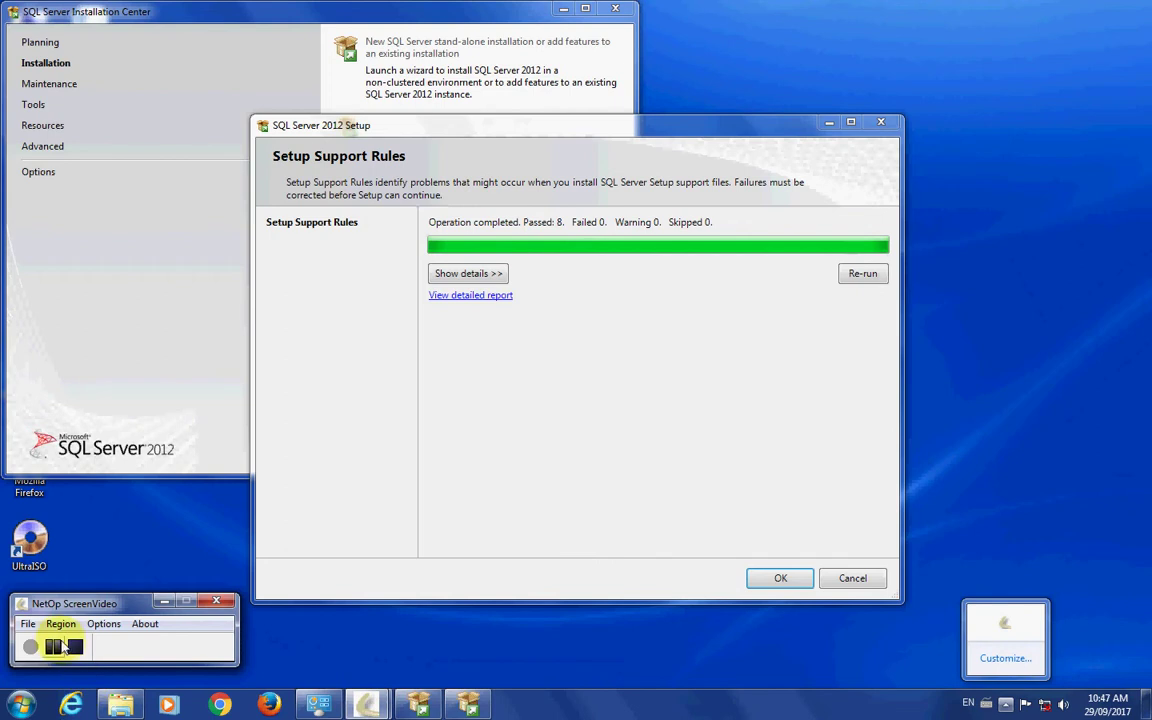
{"action": "left_click", "coordinate": [779, 578]}
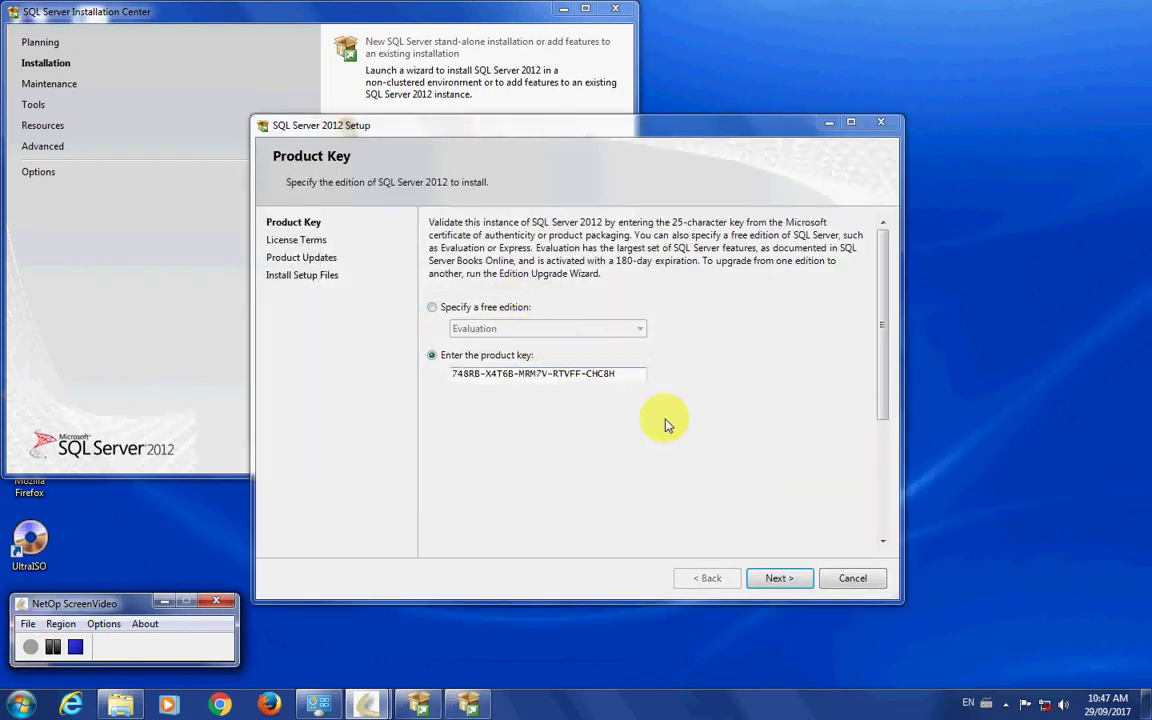
Continue with the prefilled product key, accept the license terms and proceed past Product Updates to install the setup files
{"action": "left_click", "coordinate": [782, 580]}
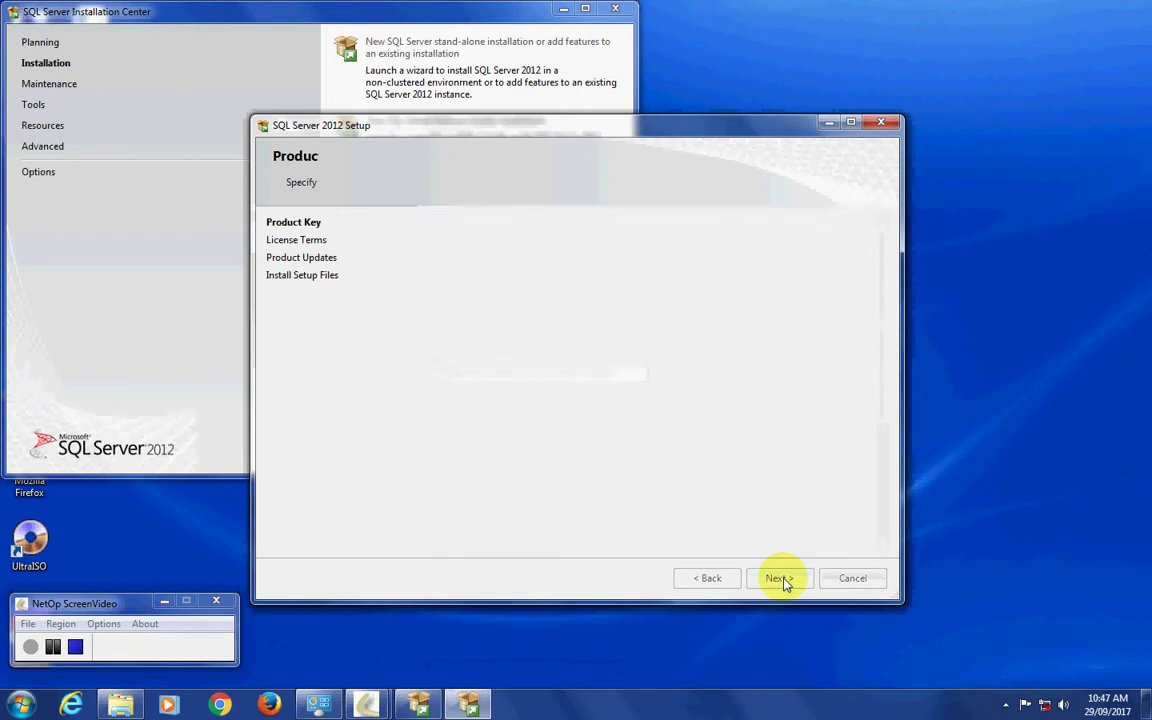
{"action": "left_click", "coordinate": [450, 464]}
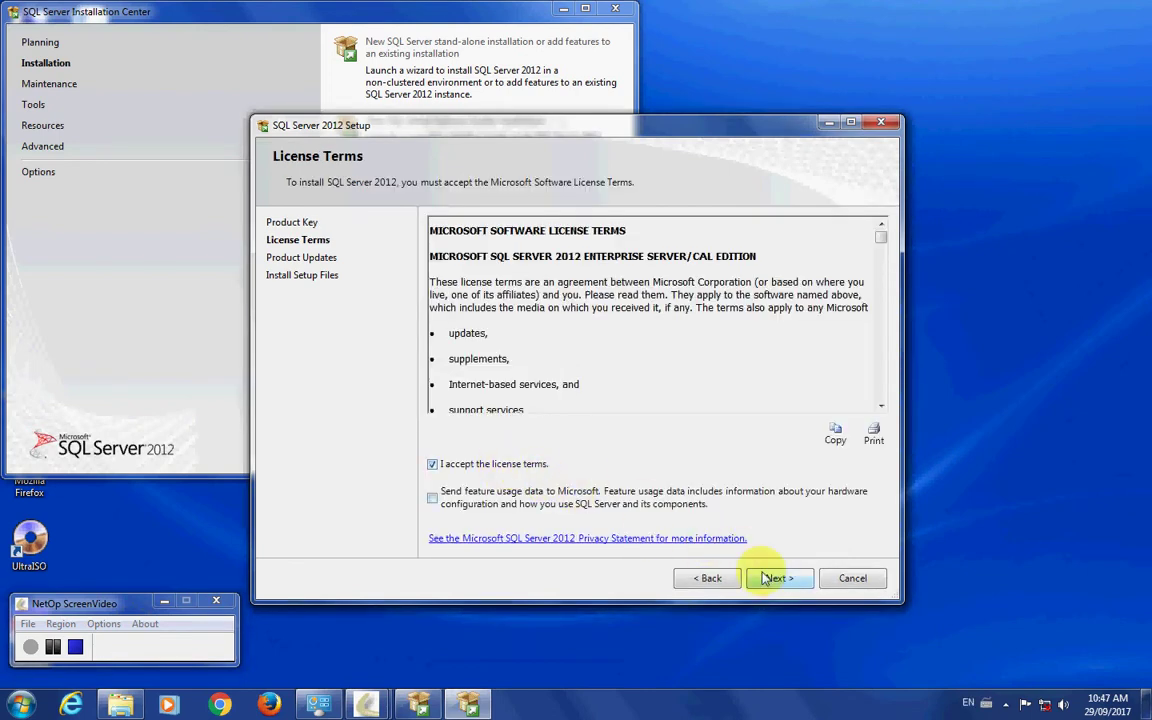
{"action": "left_click", "coordinate": [773, 580]}
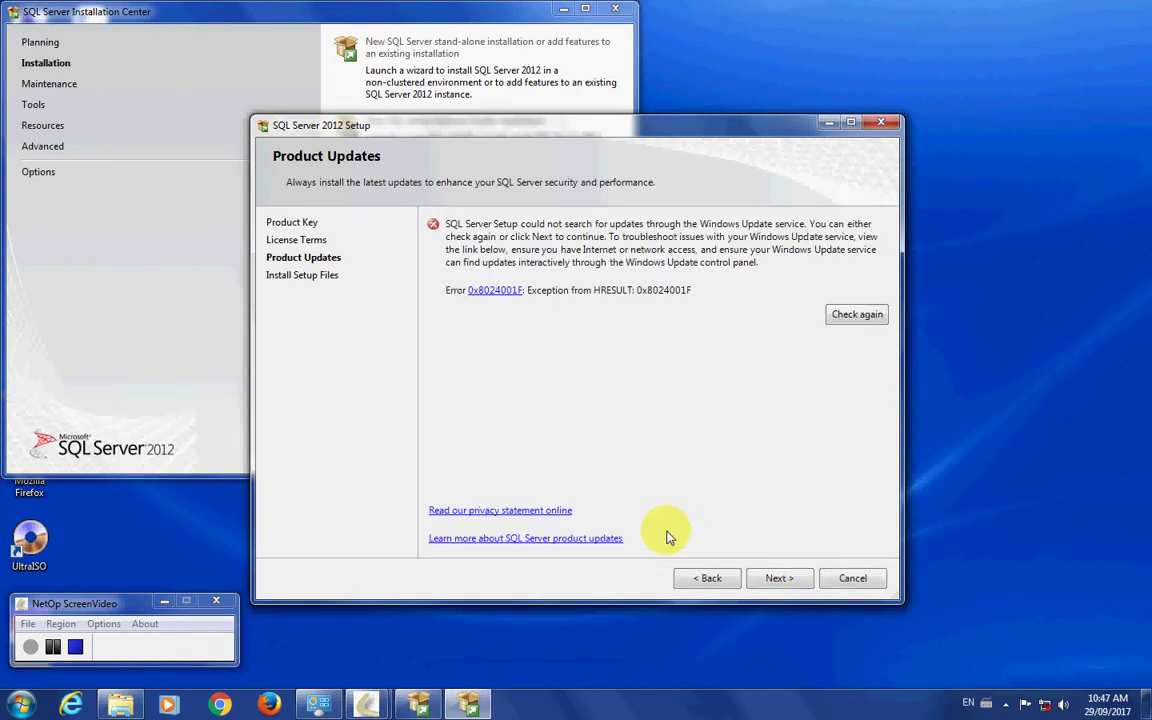
{"action": "left_click", "coordinate": [787, 584]}
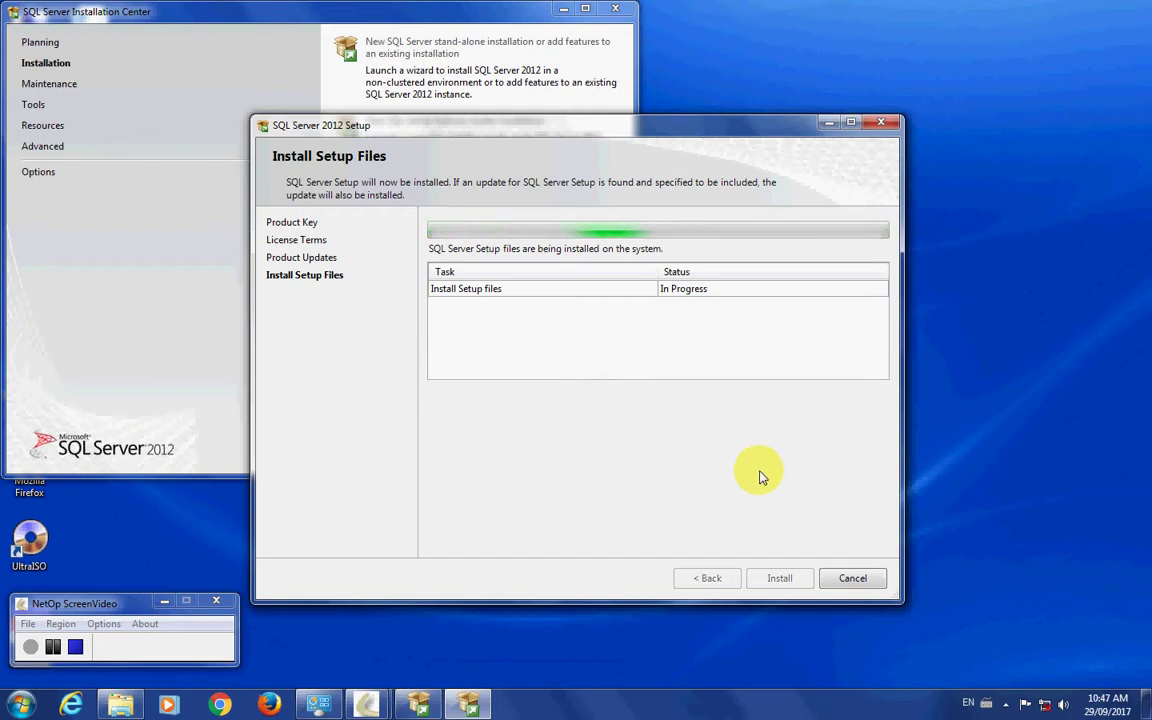
{"action": "right_click", "coordinate": [948, 242]}
{"action": "left_click", "coordinate": [975, 286]}
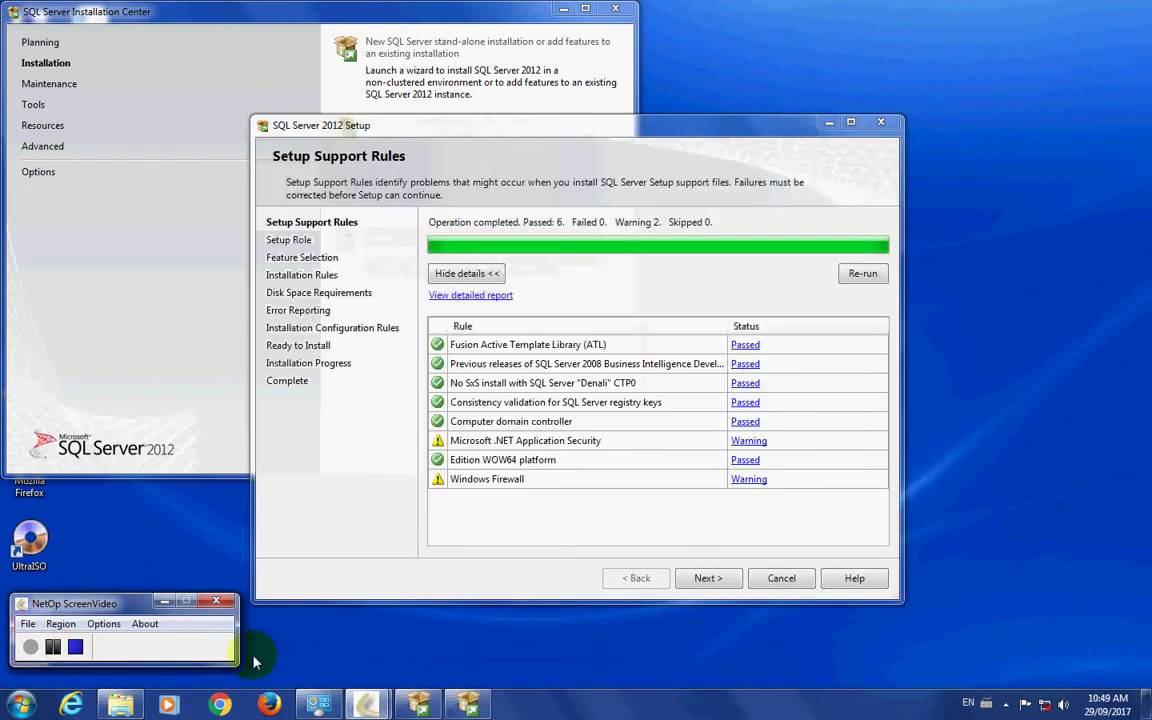
Continue past the support rules with the SQL Server Feature Installation role and select all features to install
{"action": "left_click", "coordinate": [713, 585]}
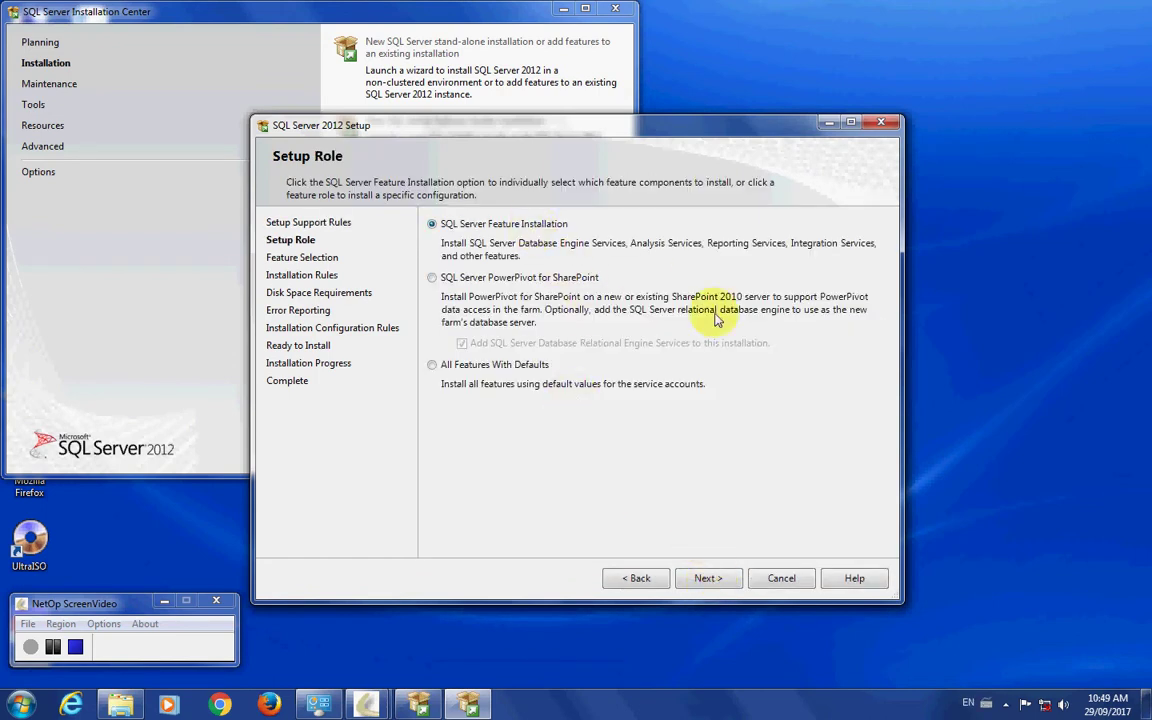
{"action": "left_click", "coordinate": [712, 580]}
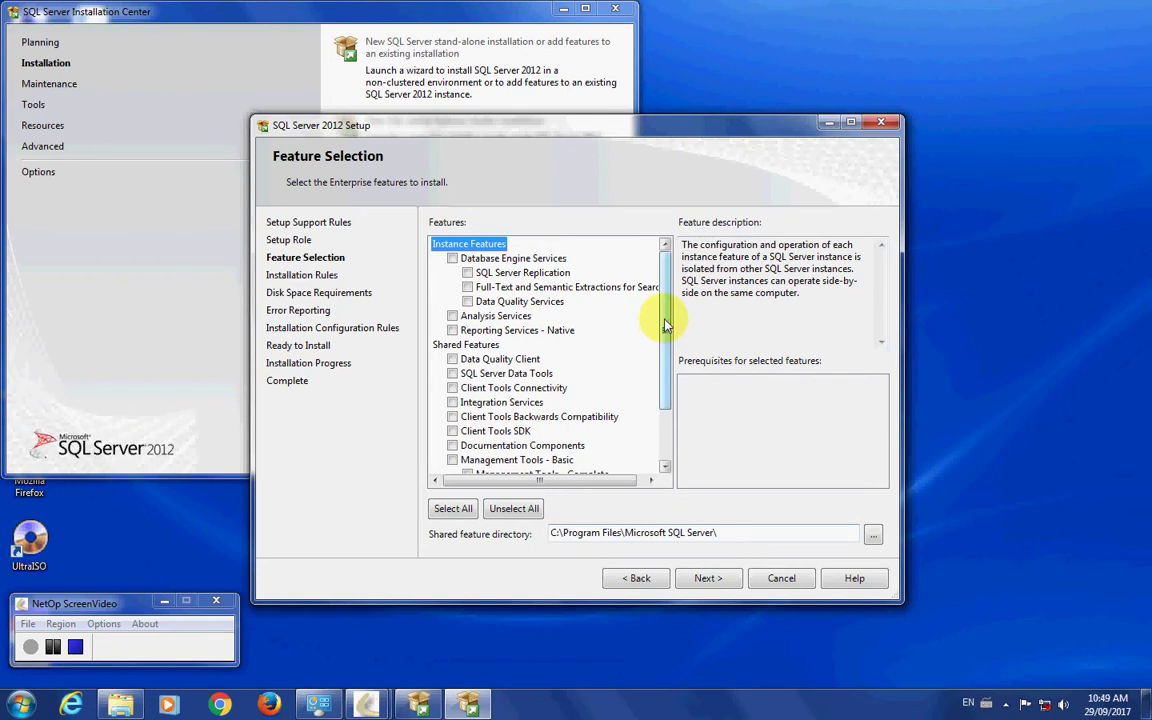
{"action": "scroll", "coordinate": [620, 400], "scroll_direction": "down", "scroll_amount": 2}
{"action": "scroll", "coordinate": [686, 428], "scroll_direction": "up", "scroll_amount": 2}
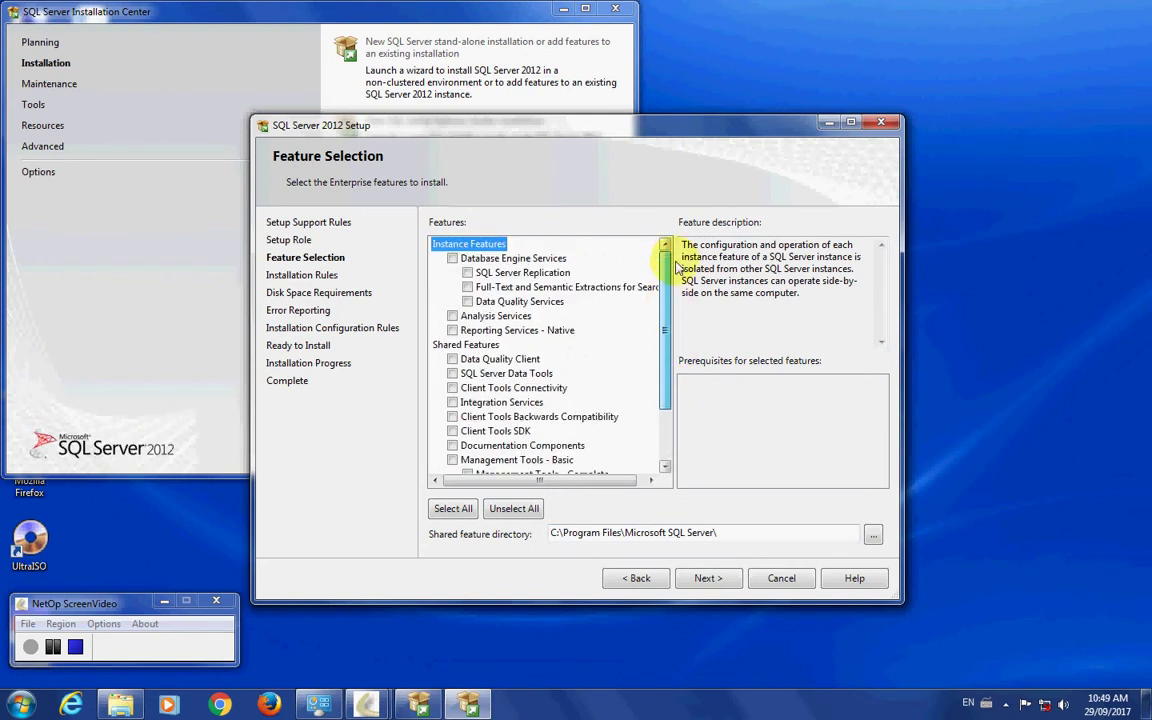
{"action": "left_click", "coordinate": [452, 508]}
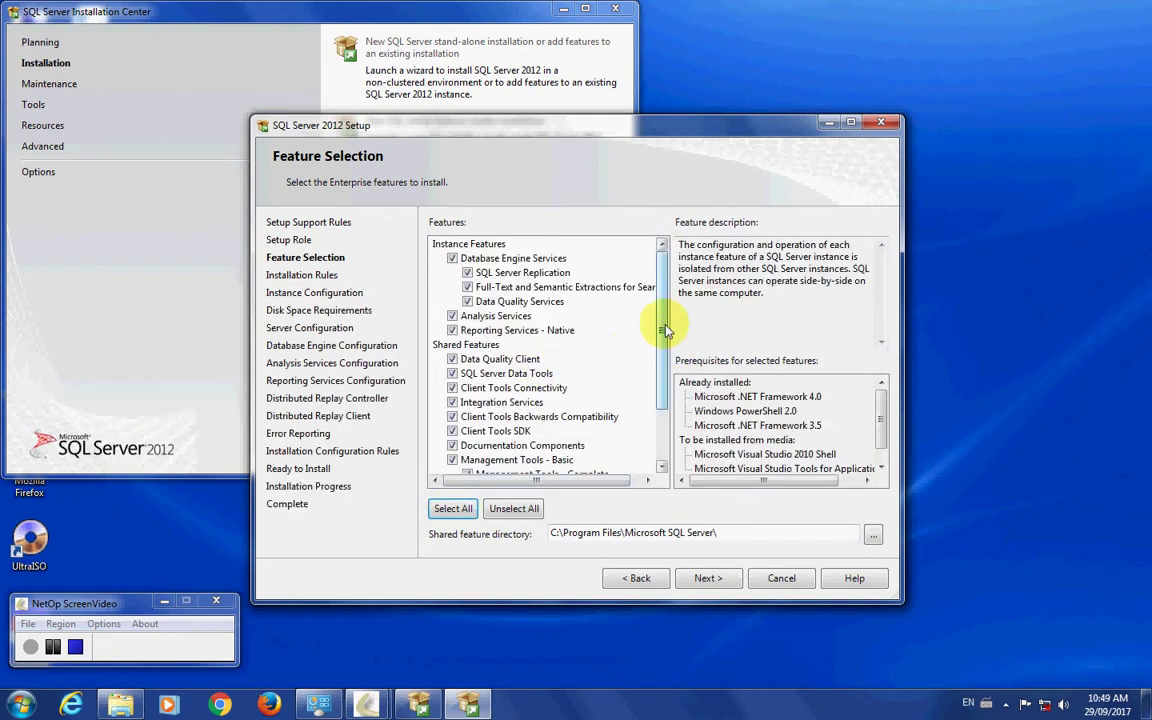
{"action": "scroll", "coordinate": [605, 370], "scroll_direction": "down", "scroll_amount": 3}
{"action": "scroll", "coordinate": [610, 330], "scroll_direction": "up", "scroll_amount": 3}
{"action": "scroll", "coordinate": [680, 310], "scroll_direction": "down", "scroll_amount": 2}
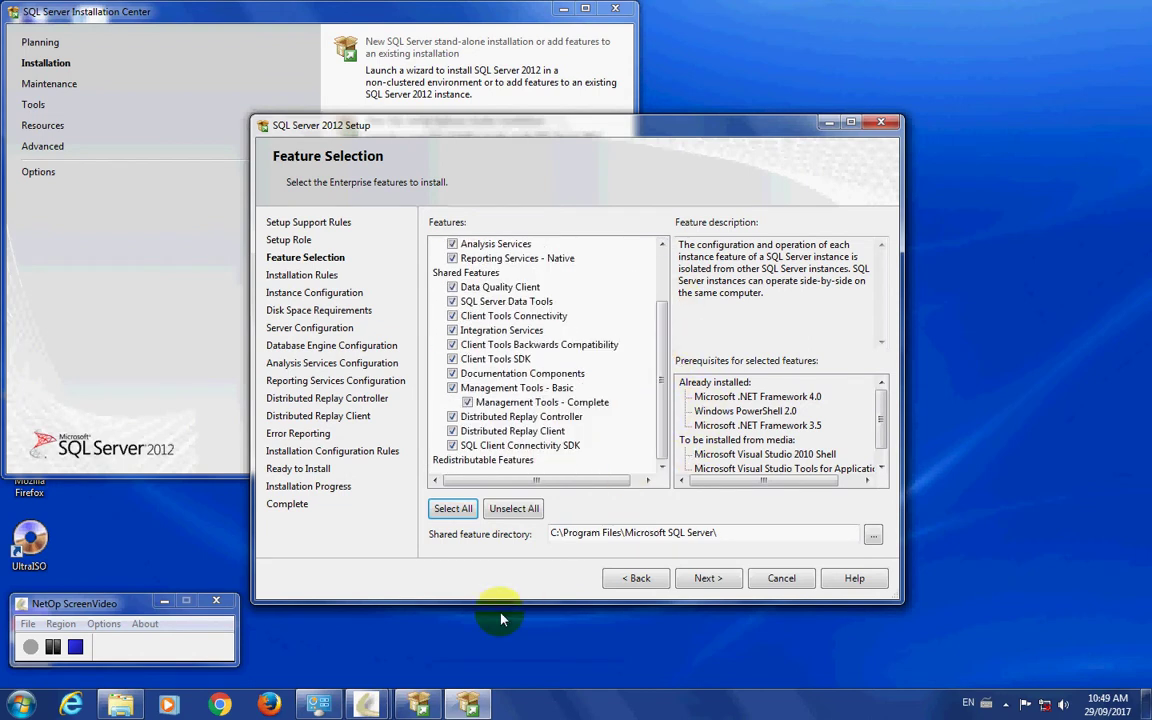
Open a blank Notepad document and continue the SQL Server setup from Feature Selection to Installation Rules
{"action": "key", "text": "super"}
{"action": "type", "text": "notep"}
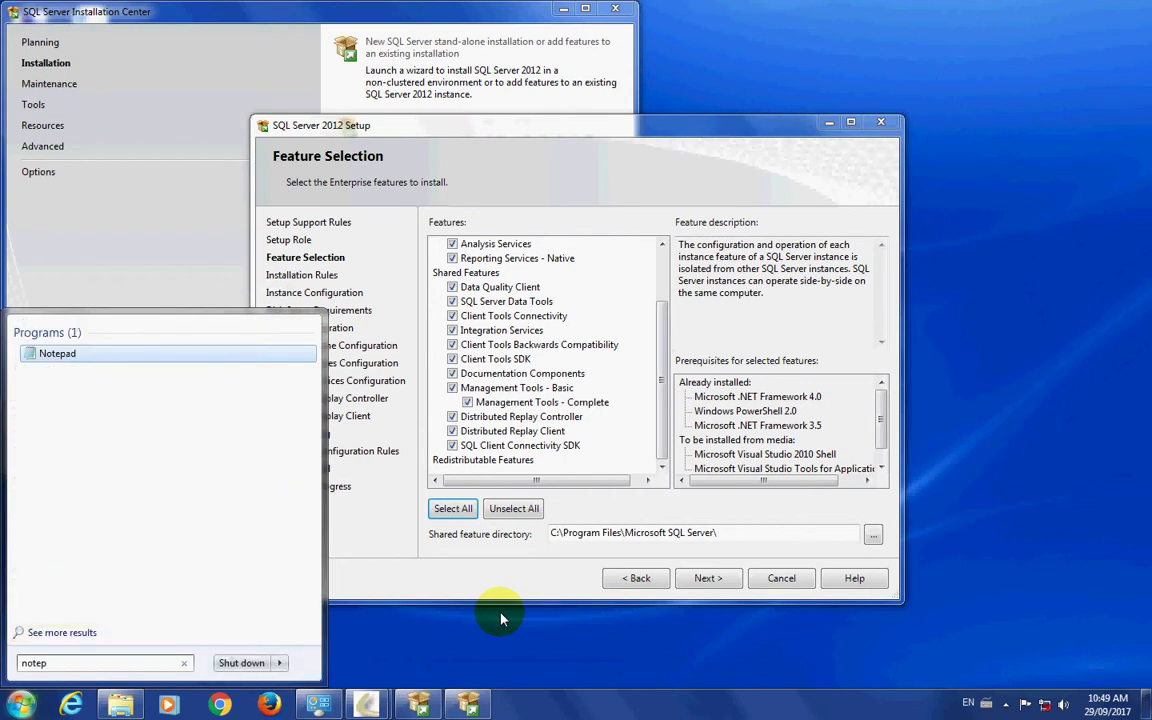
{"action": "key", "text": "Return"}
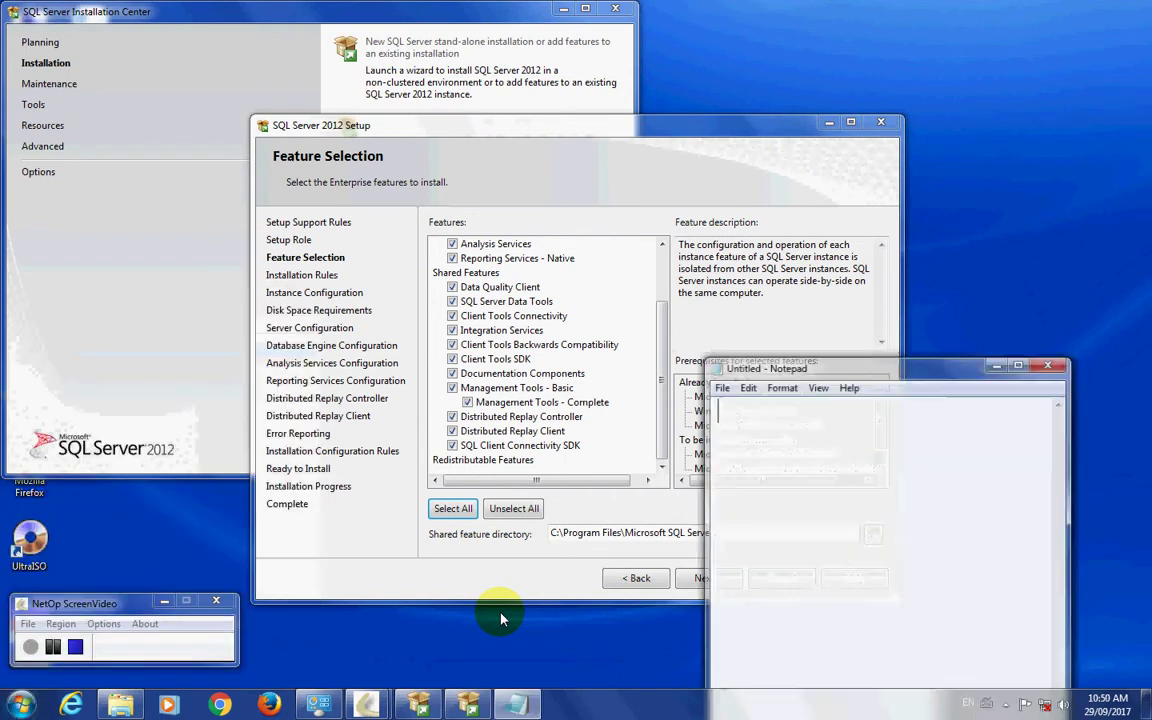
{"action": "left_click", "coordinate": [676, 591]}
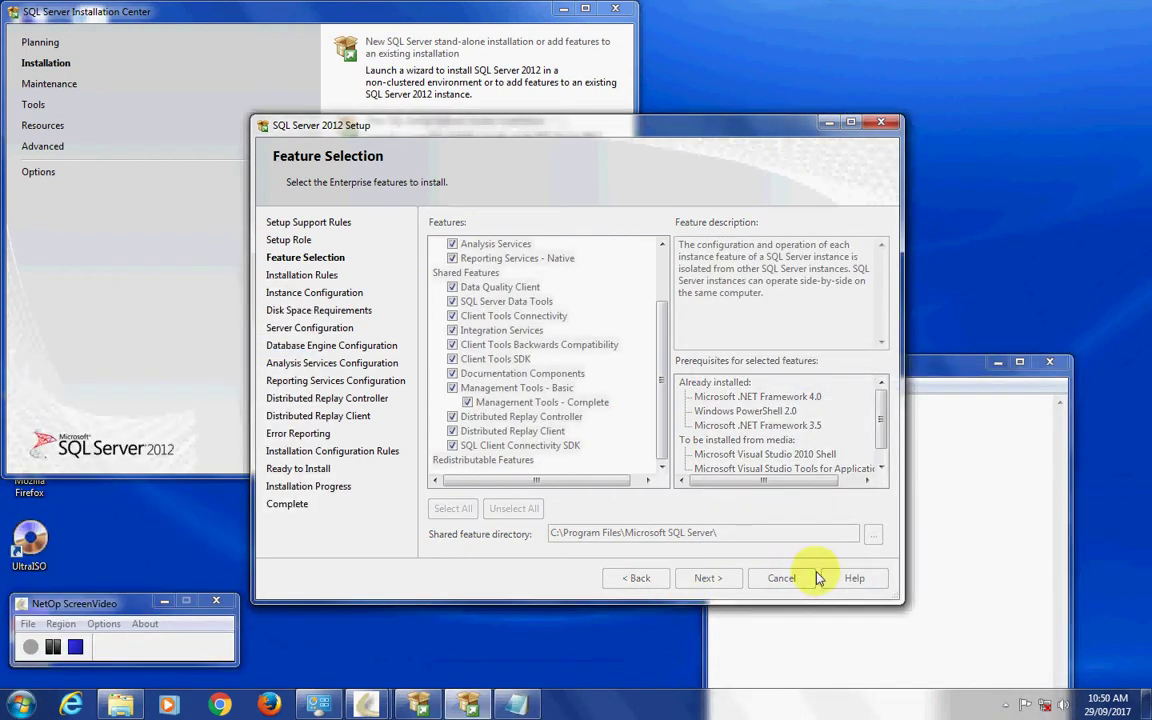
Write the note "For this case i select all to give full feature." in the blank Notepad document
{"action": "left_click", "coordinate": [960, 518]}
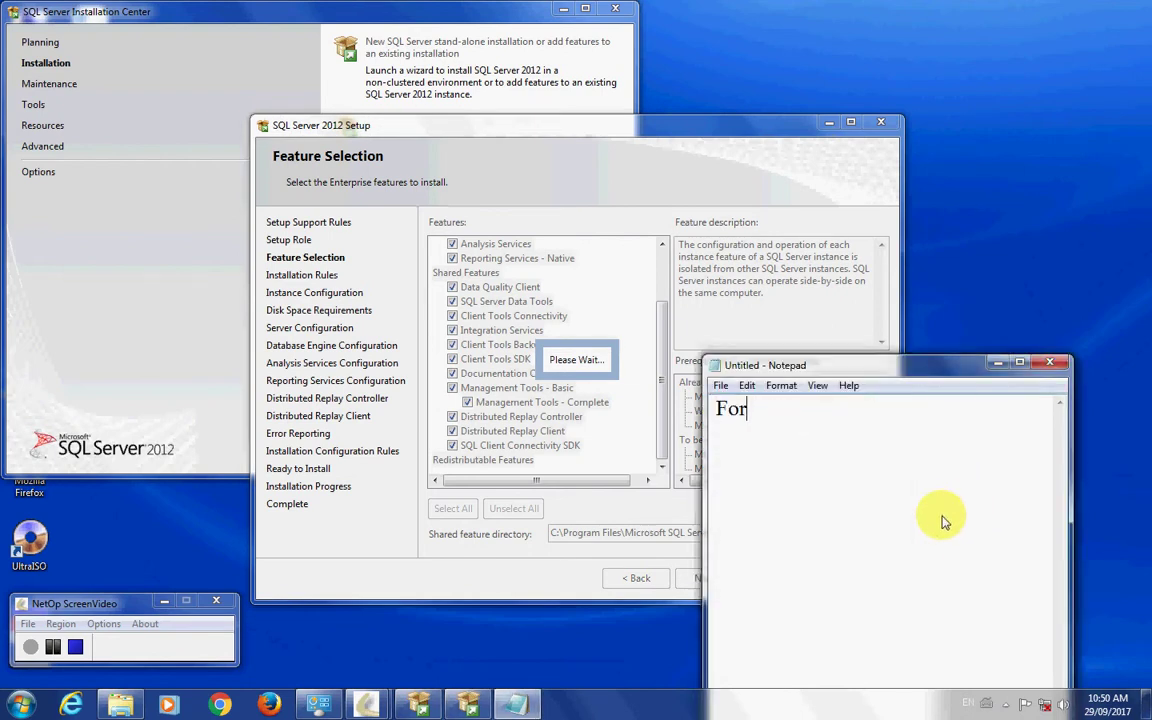
{"action": "type", "text": "For this case i select all to give full fe"}
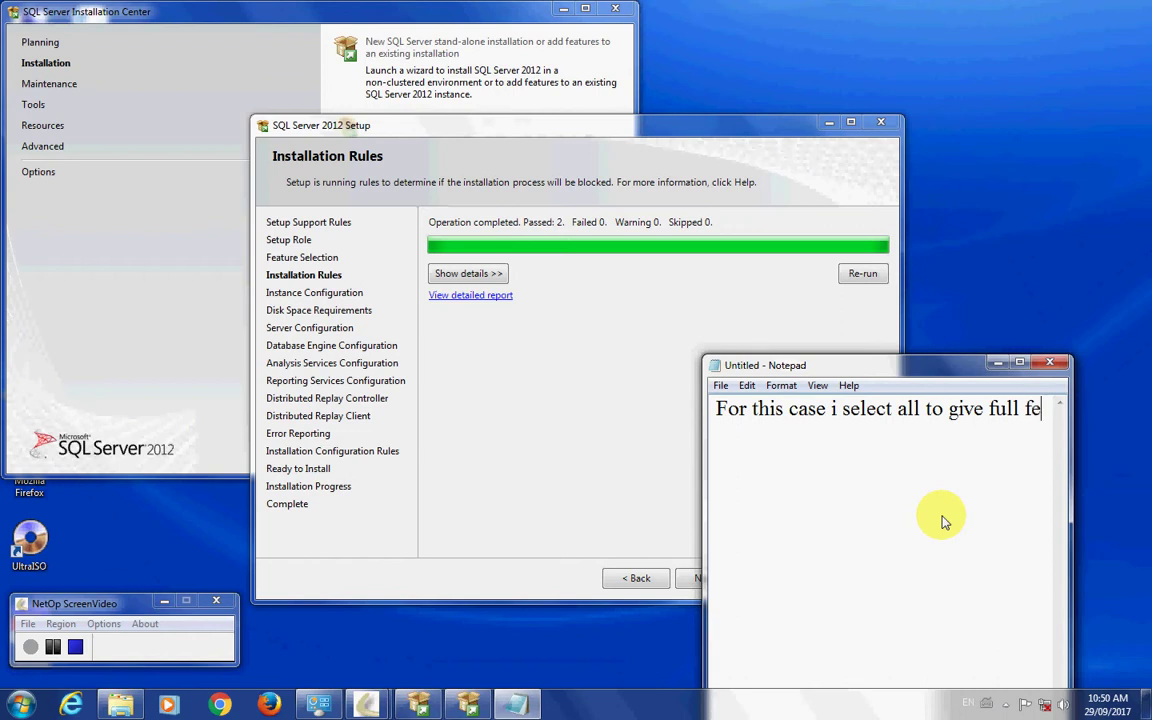
{"action": "type", "text": "ature."}
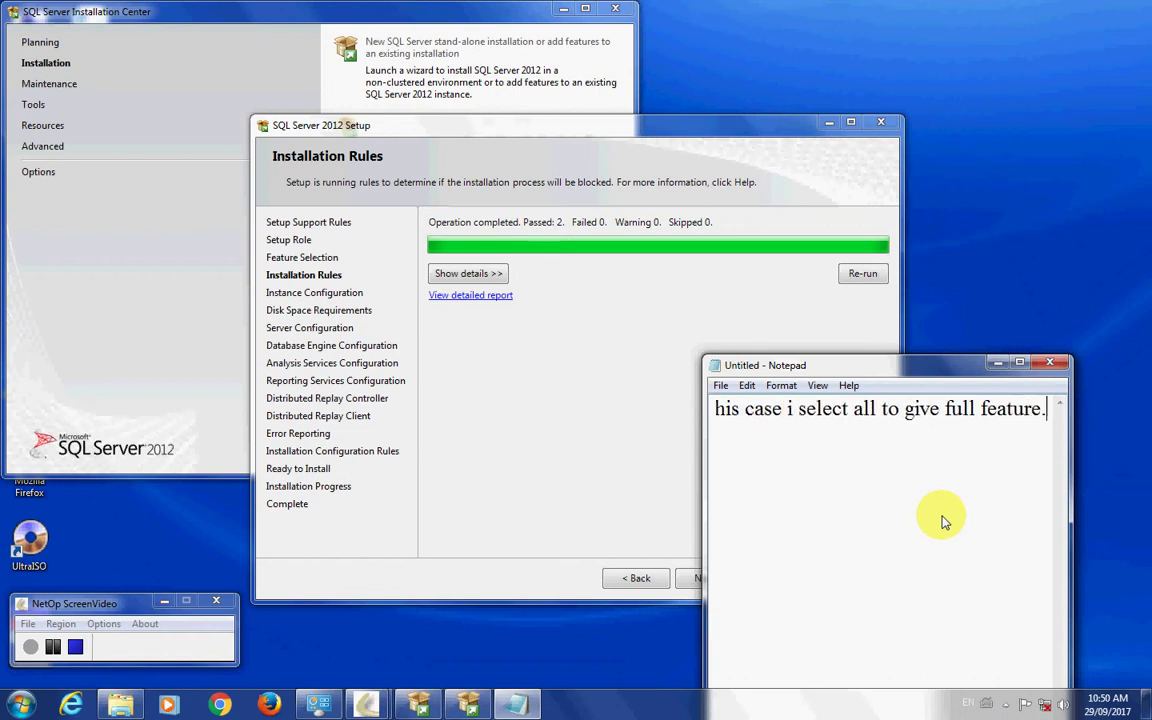
Add the note "But for you if you can tick on some tool, if tick all will get more space on it." below the first line
{"action": "key", "text": "Return"}
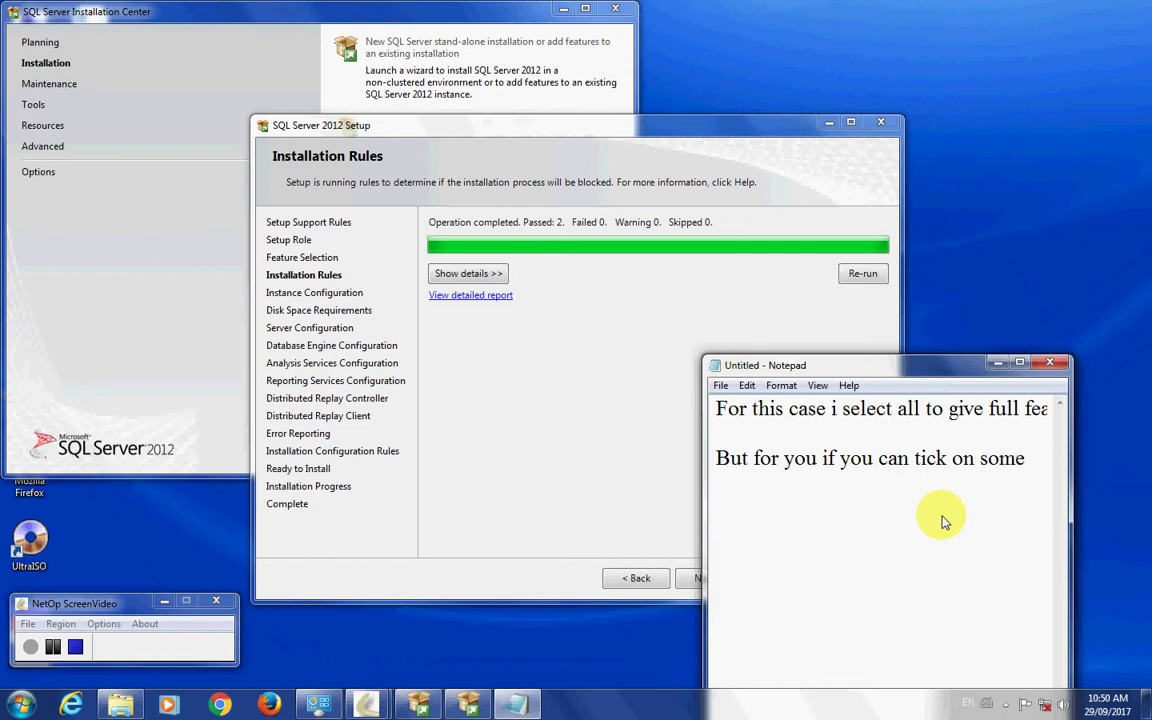
{"action": "type", "text": "tool,"}
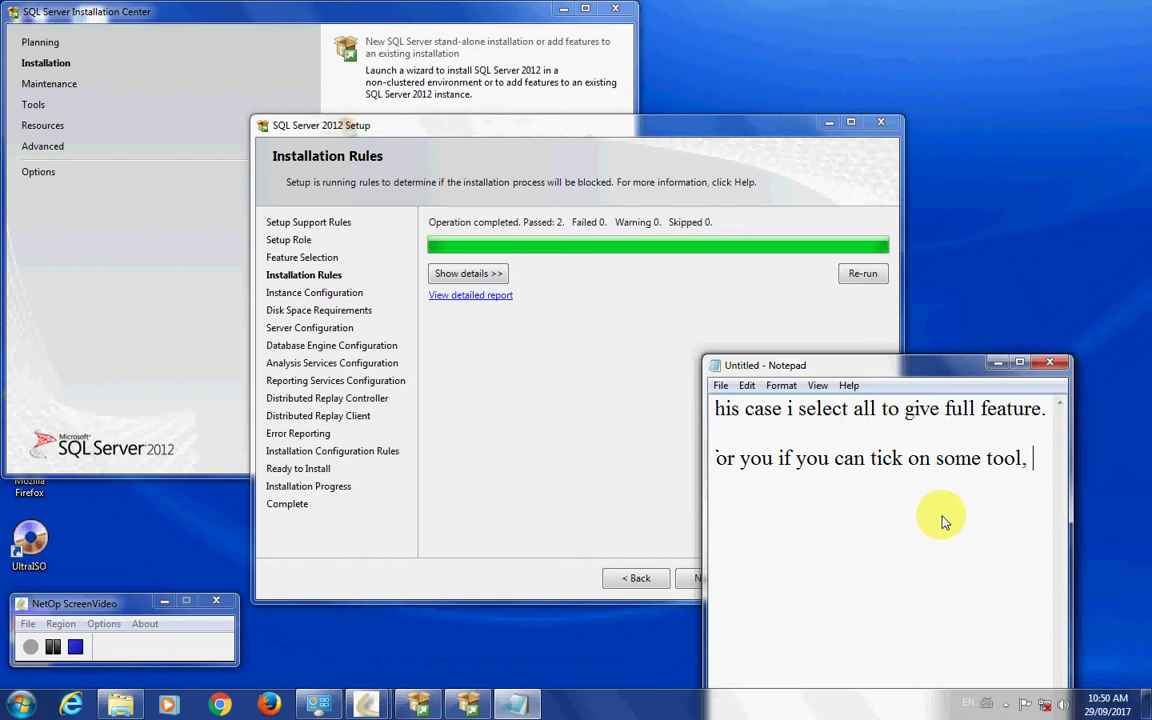
{"action": "type", "text": " if tic"}
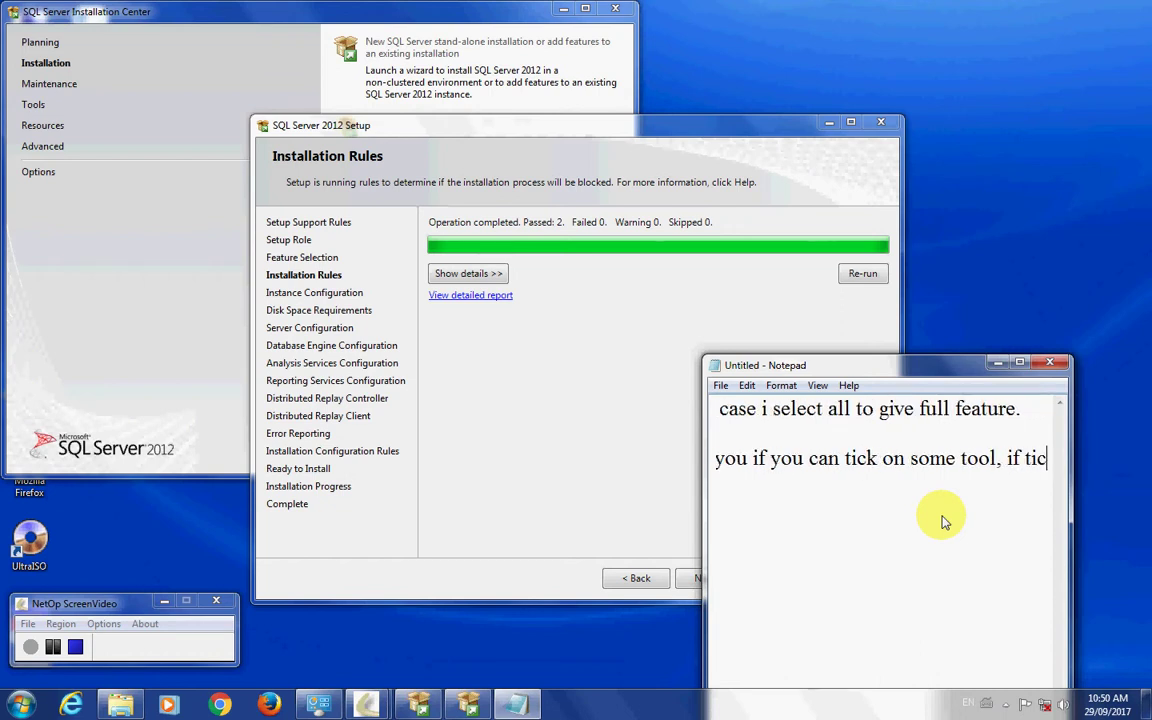
{"action": "type", "text": "k "}
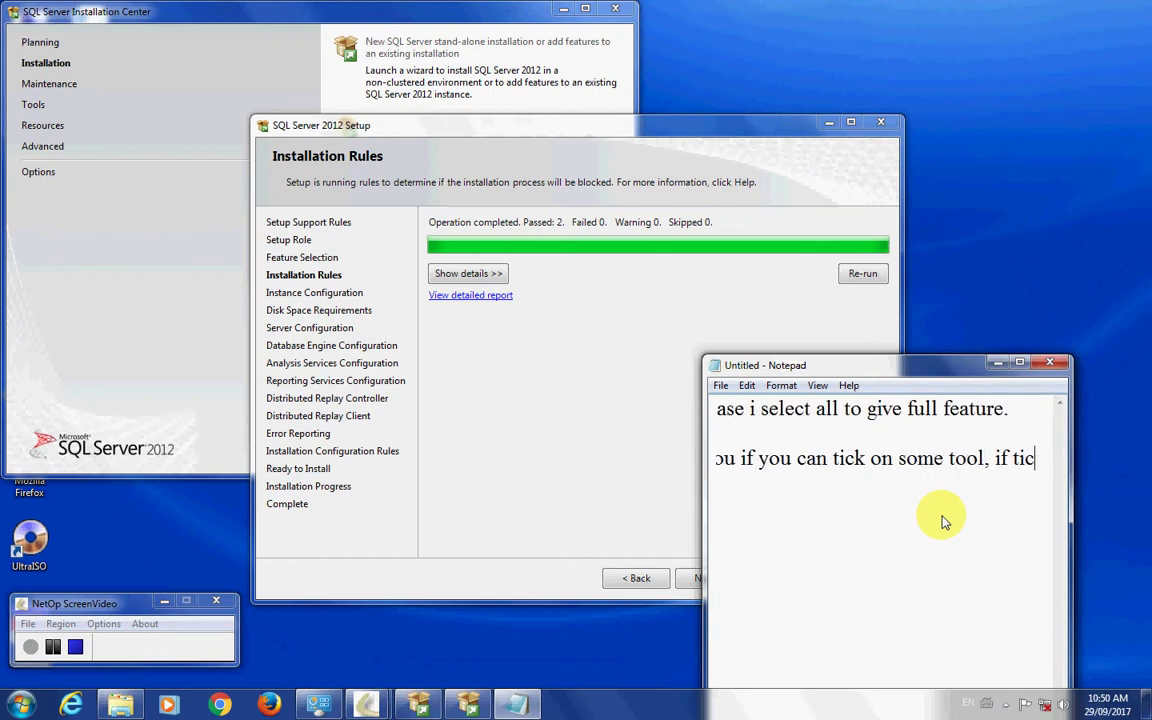
{"action": "type", "text": "all"}
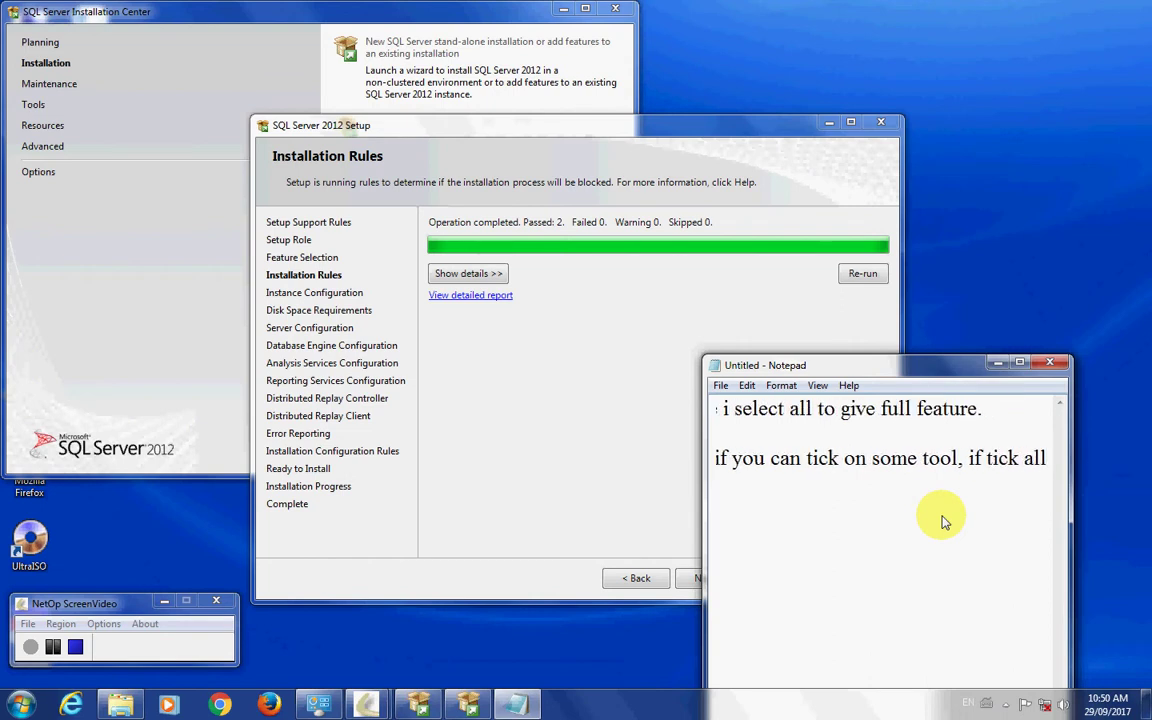
{"action": "type", "text": " will "}
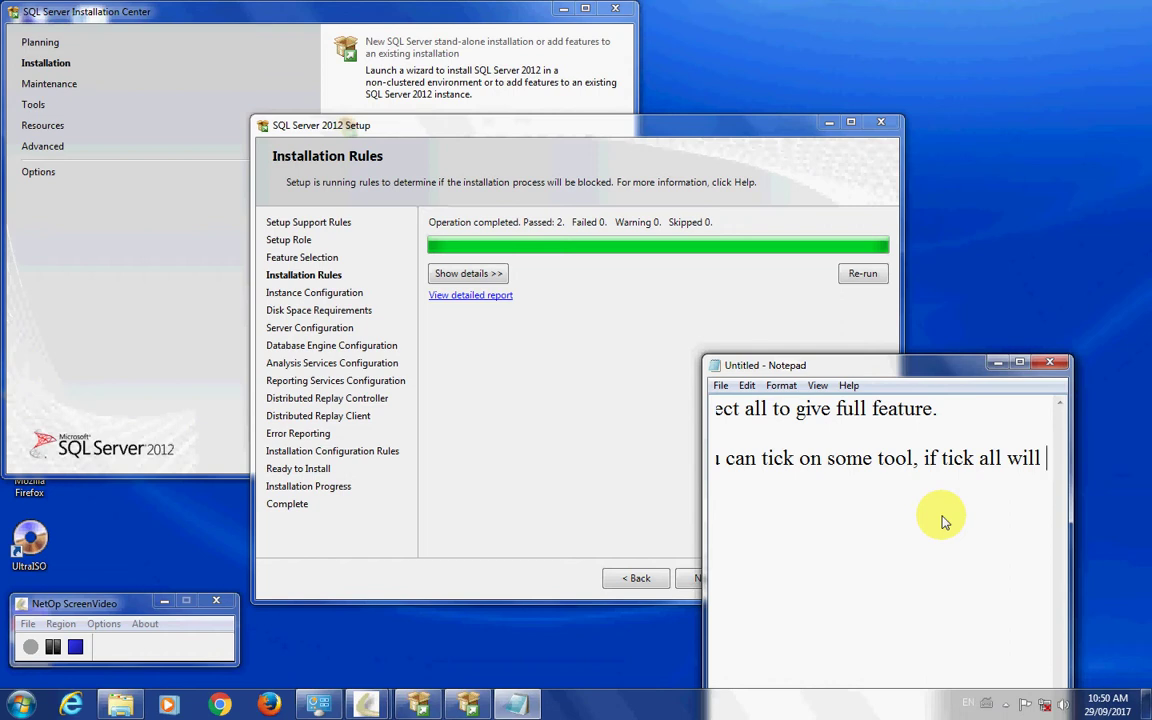
{"action": "type", "text": "get more "}
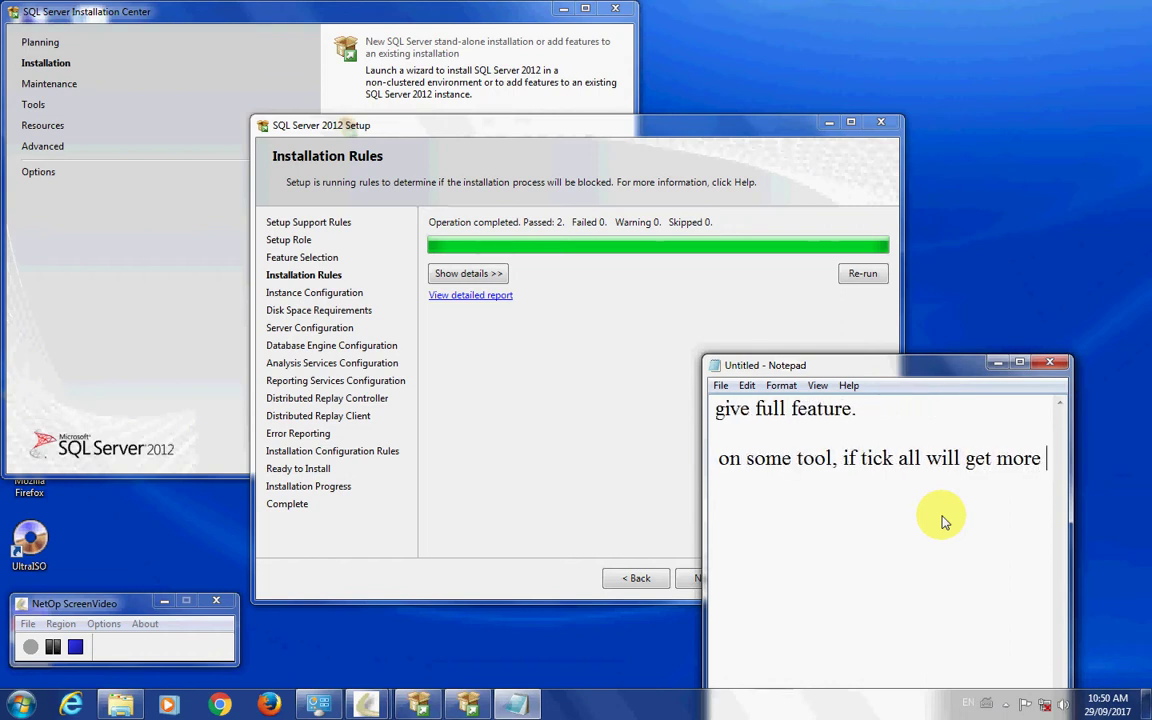
{"action": "type", "text": "space o"}
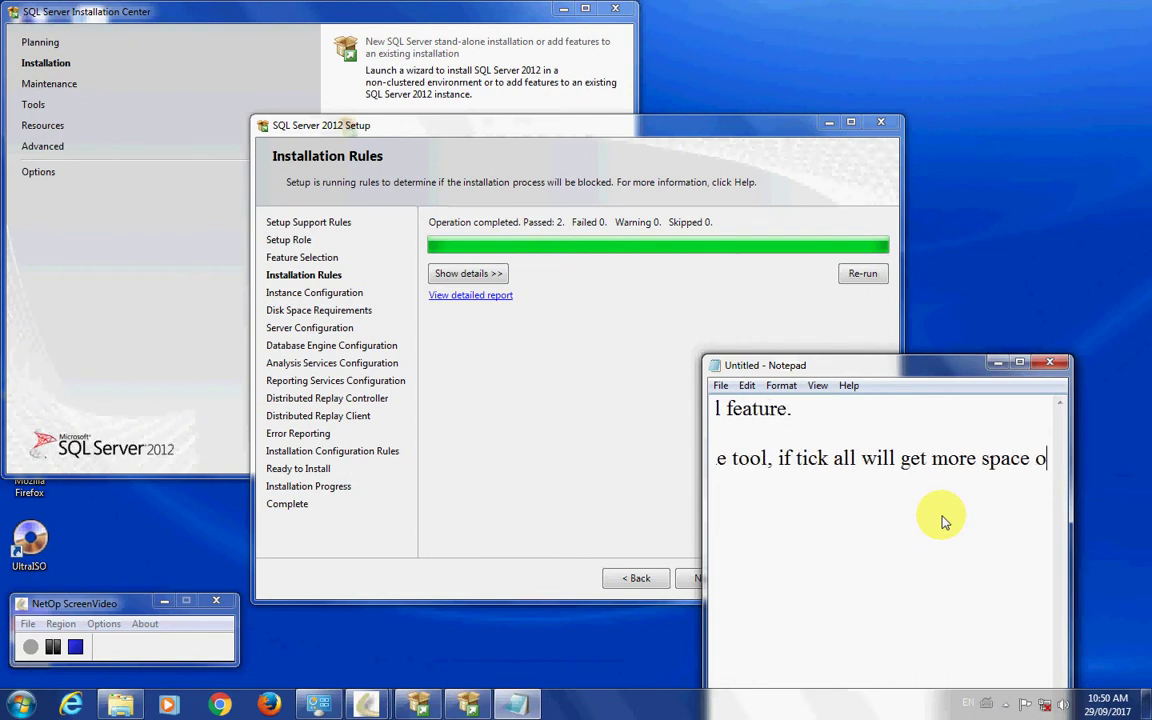
{"action": "type", "text": "n it."}
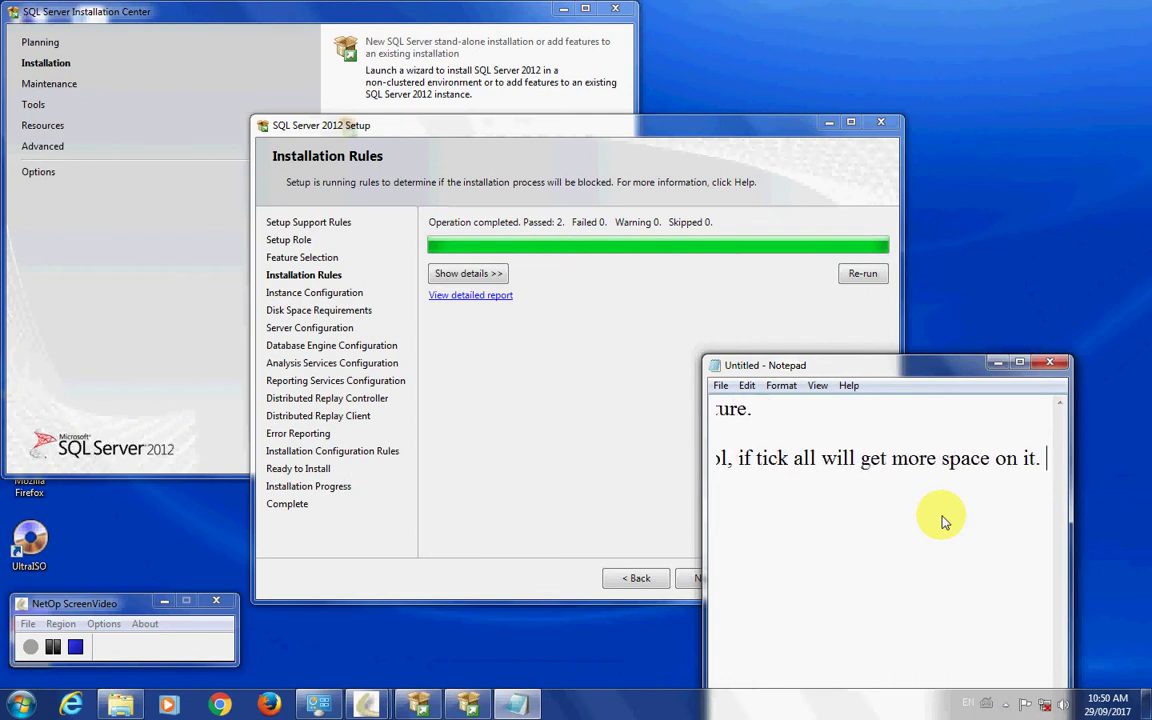
Return to SQL Server Setup and continue with the default instance MSSQLSERVER through Disk Space Requirements to Server Configuration
{"action": "left_click", "coordinate": [532, 481]}
{"action": "left_click", "coordinate": [719, 590]}
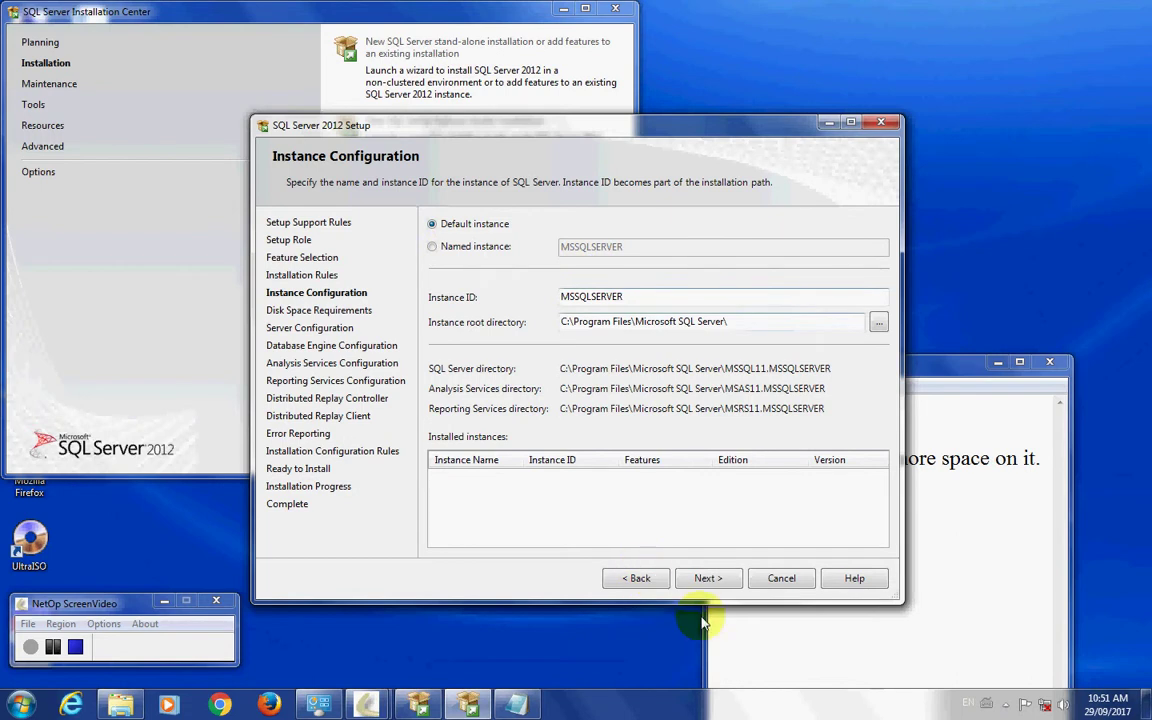
{"action": "left_click", "coordinate": [709, 580]}
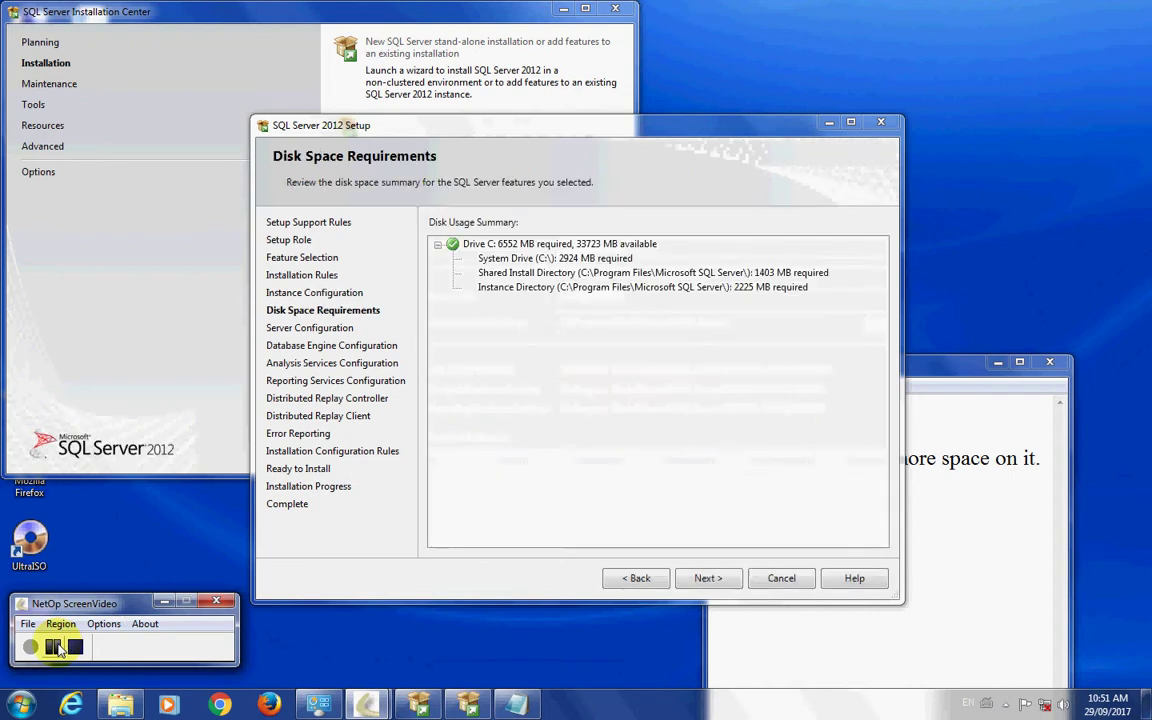
{"action": "left_click", "coordinate": [706, 580]}
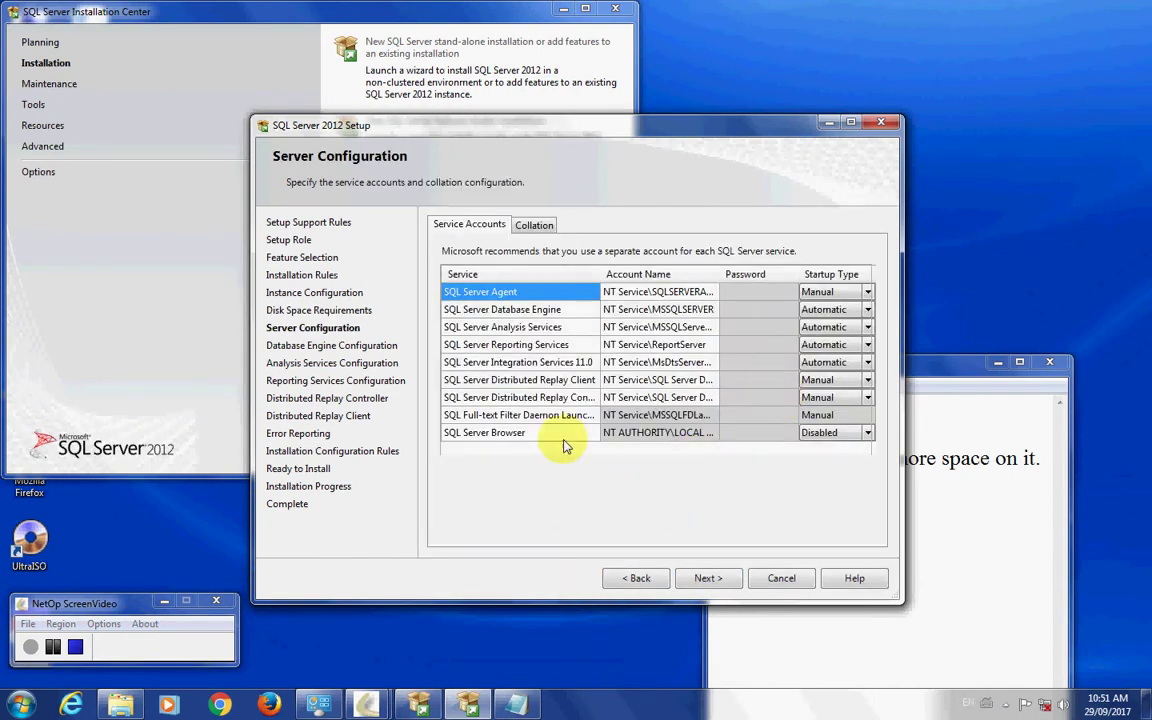
Review the Database Engine collation and its customization options, leaving them without changes
{"action": "left_click", "coordinate": [533, 226]}
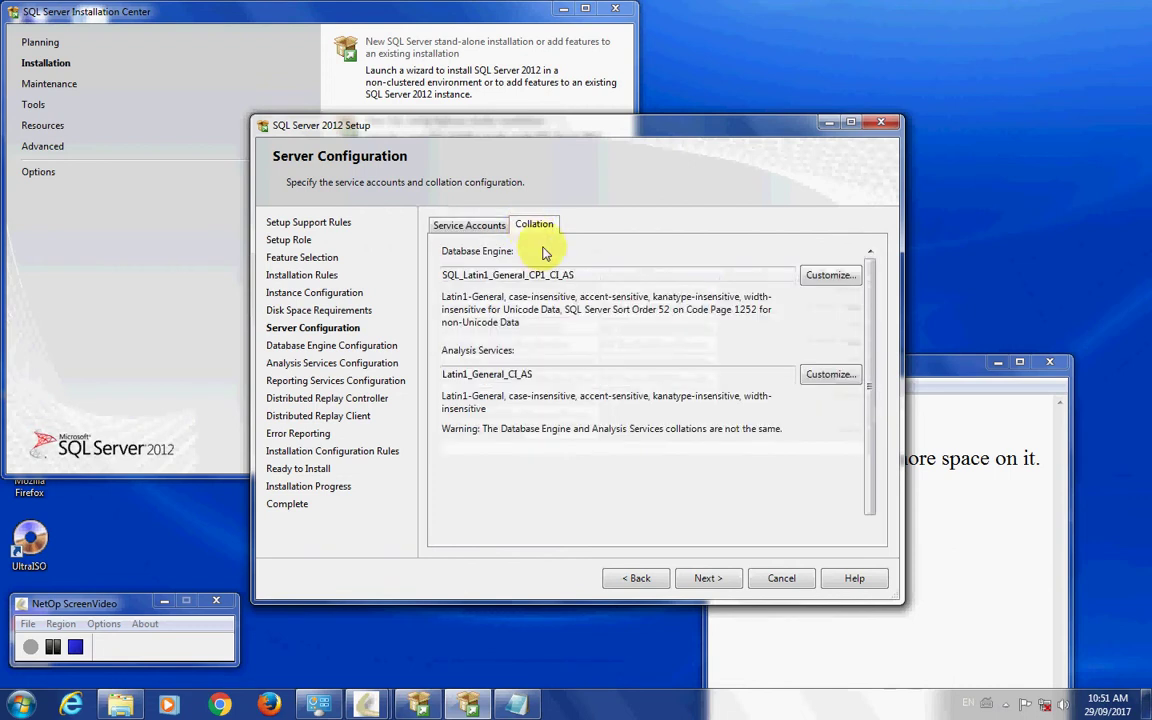
{"action": "left_click_drag", "start_coordinate": [603, 281], "coordinate": [442, 275]}
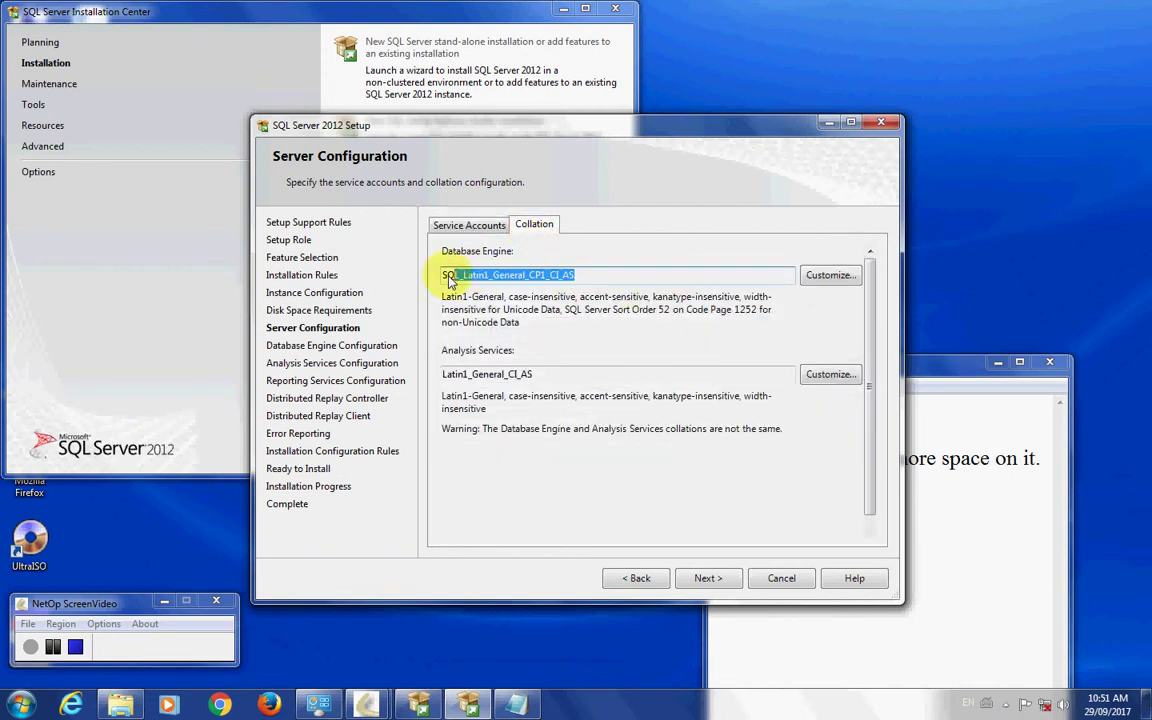
{"action": "left_click", "coordinate": [845, 278]}
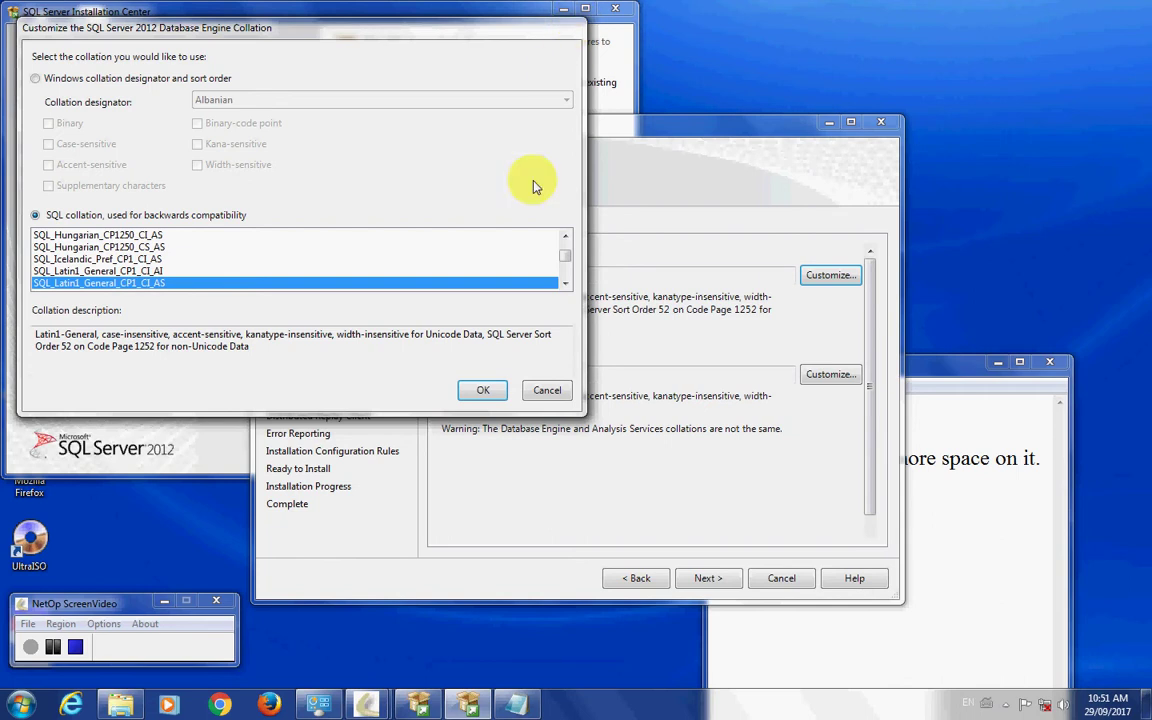
{"action": "left_click", "coordinate": [537, 390]}
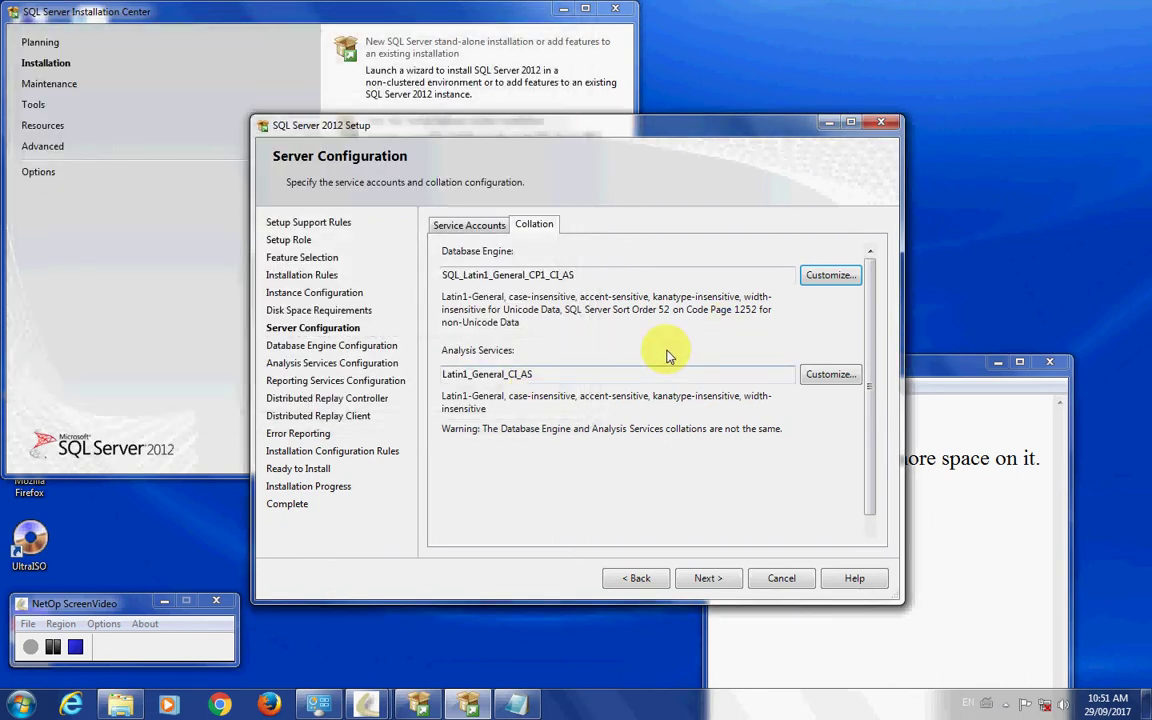
Set the startup type of the SQL Server Agent, Distributed Replay Client and SQL Server Browser services to Automatic
{"action": "left_click", "coordinate": [470, 226]}
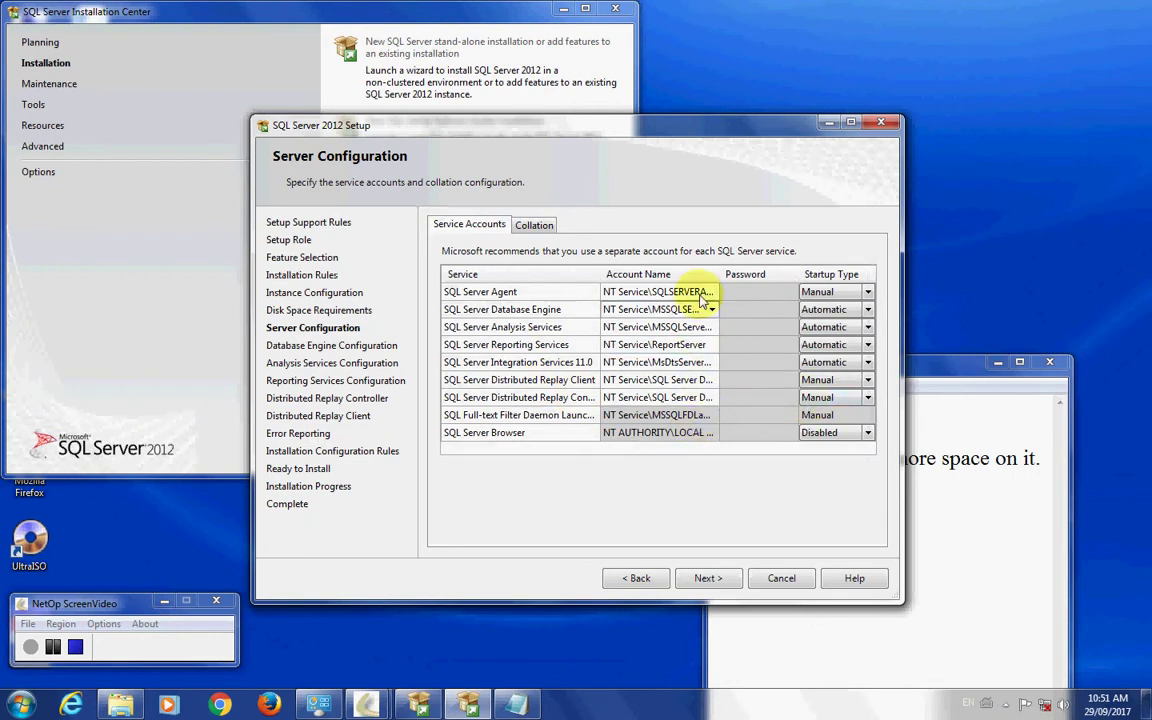
{"action": "left_click", "coordinate": [868, 292]}
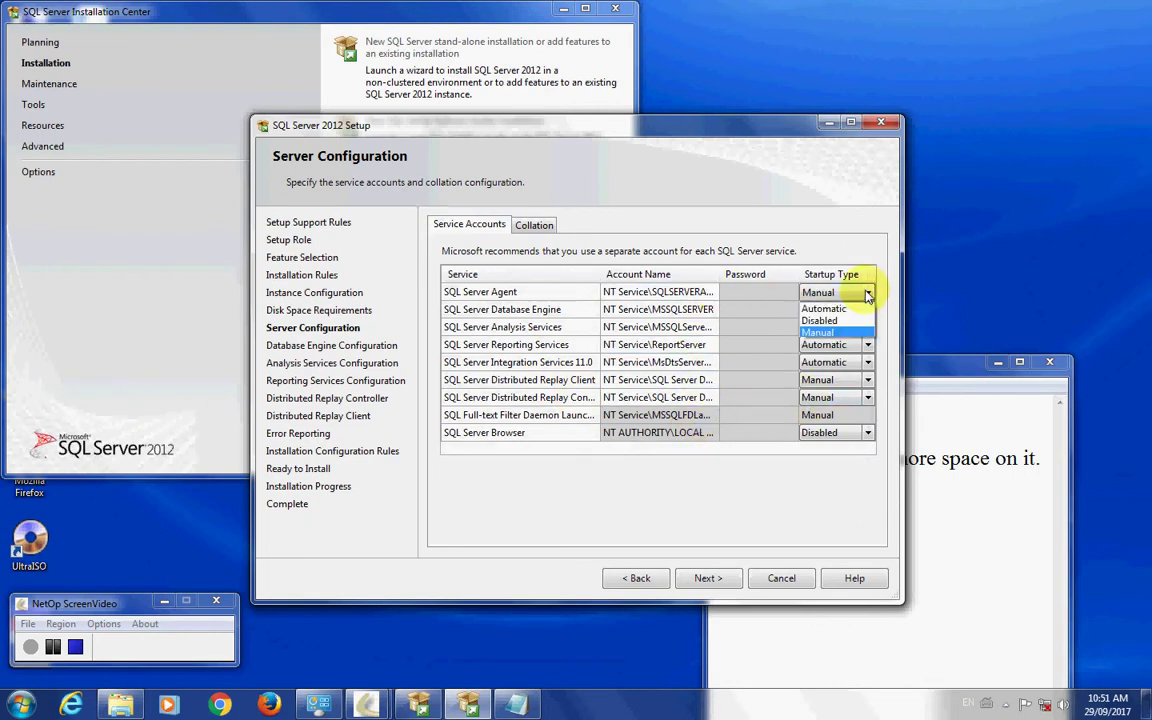
{"action": "left_click", "coordinate": [820, 306]}
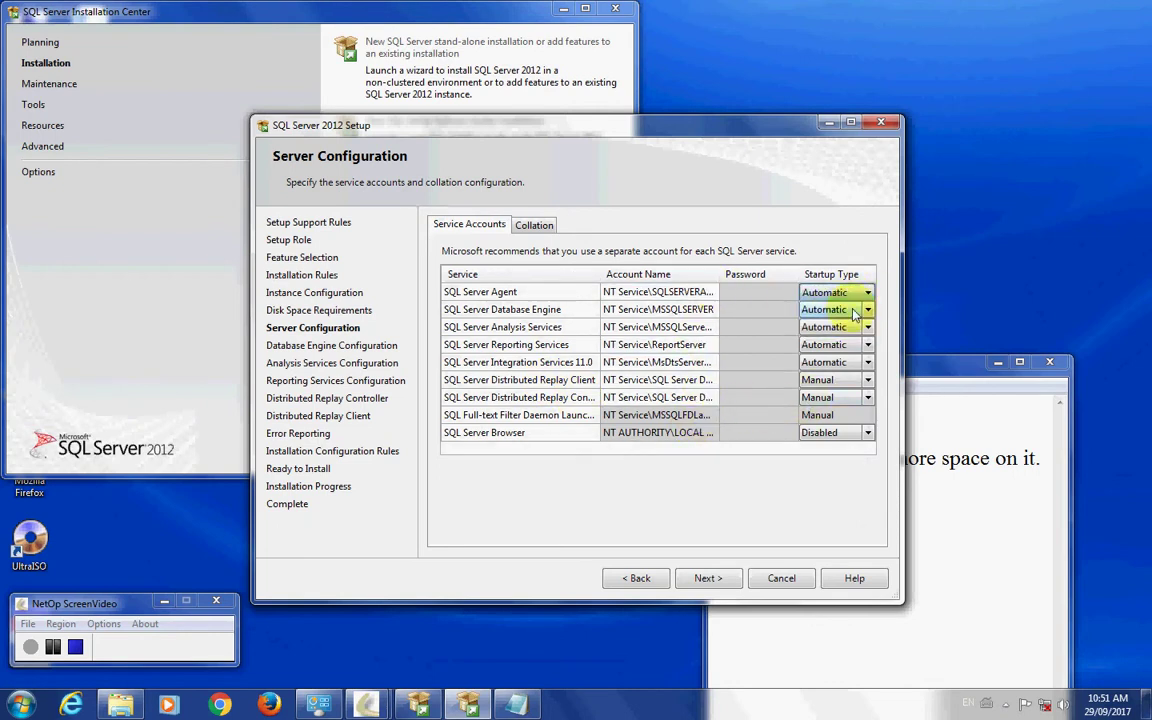
{"action": "left_click", "coordinate": [867, 381]}
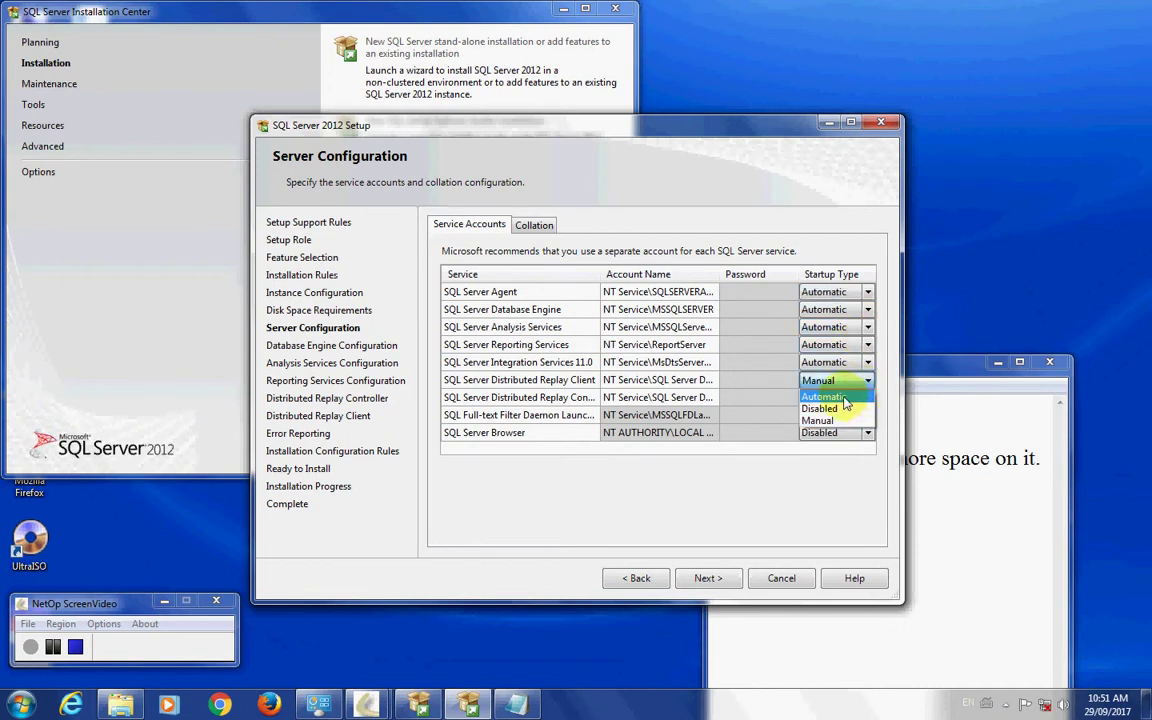
{"action": "left_click", "coordinate": [862, 396]}
{"action": "left_click", "coordinate": [800, 434]}
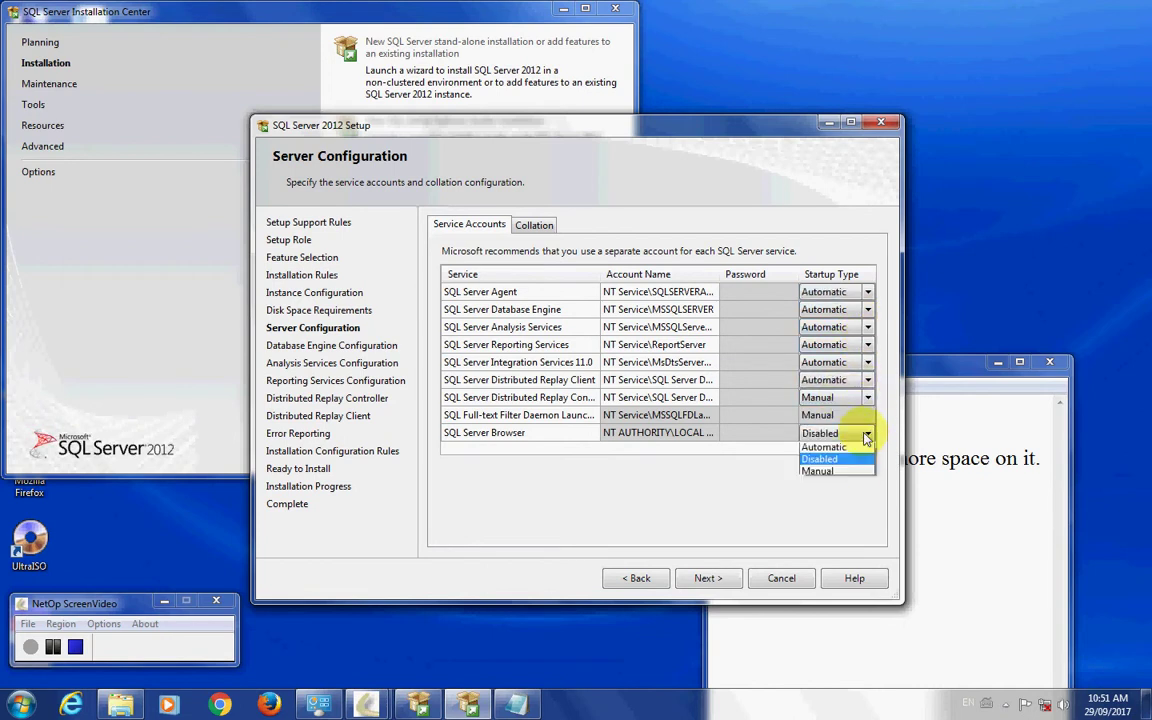
{"action": "left_click", "coordinate": [775, 451]}
Widen the Account Name column to check the full service account names and continue to Database Engine Configuration
{"action": "left_click", "coordinate": [703, 418]}
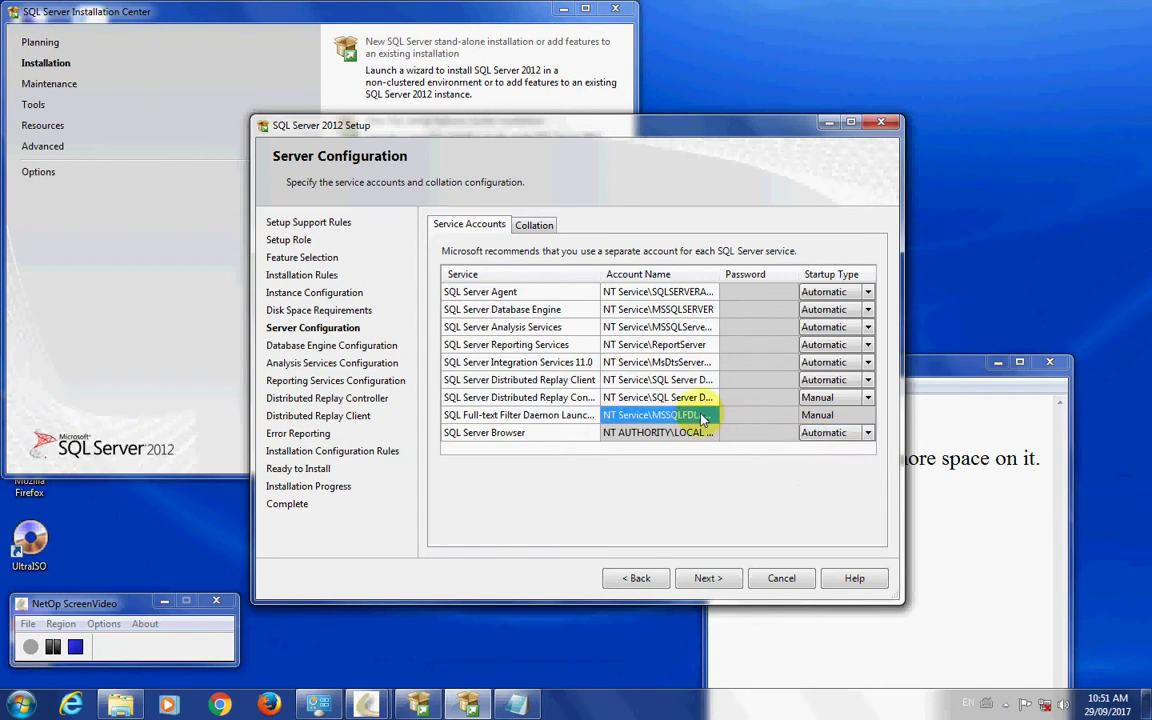
{"action": "left_click", "coordinate": [687, 435]}
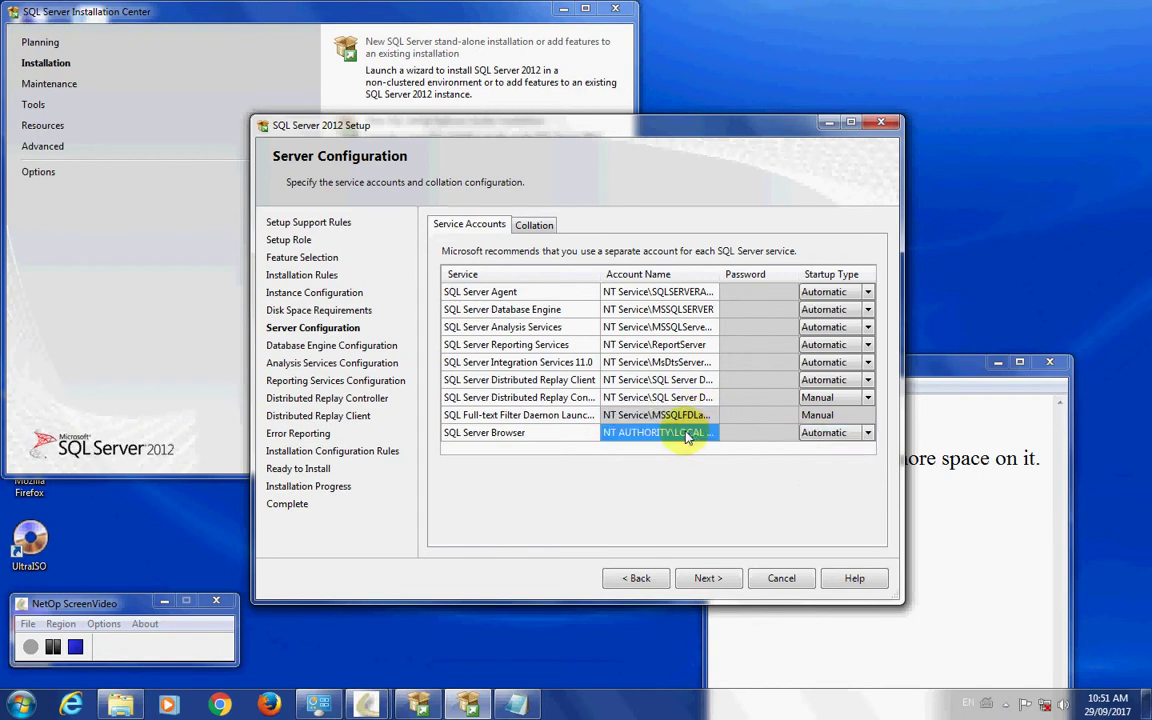
{"action": "left_click", "coordinate": [731, 293]}
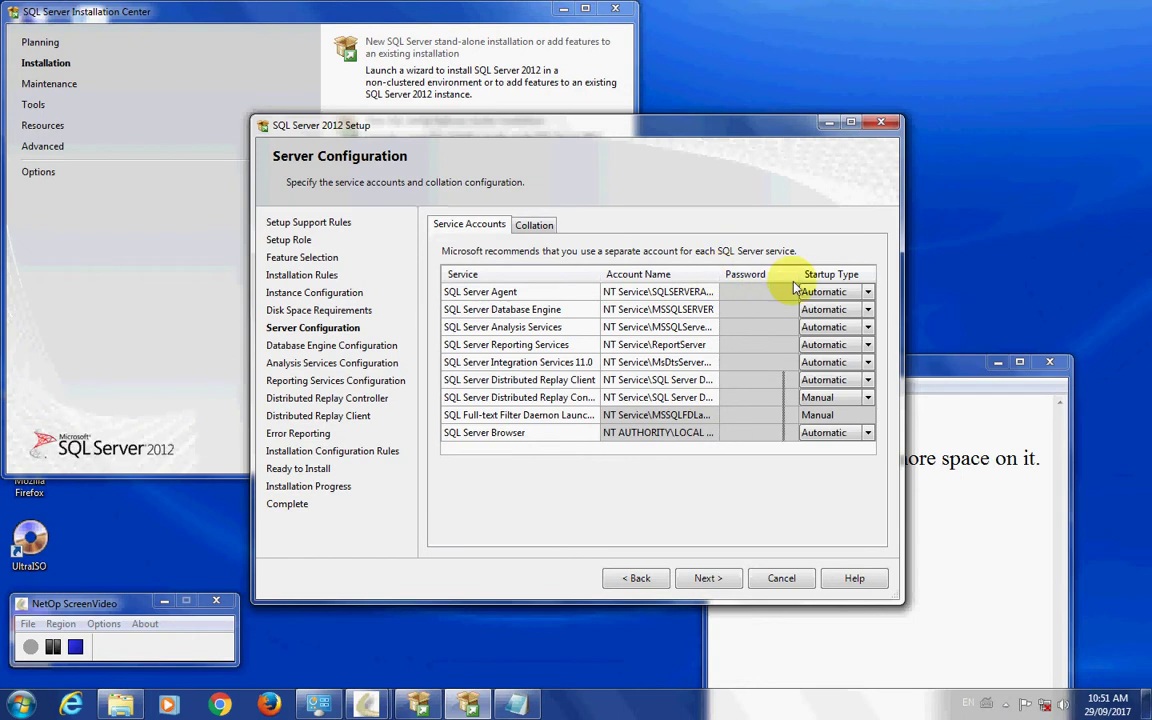
{"action": "left_click_drag", "start_coordinate": [719, 276], "coordinate": [778, 276]}
{"action": "left_click", "coordinate": [738, 436]}
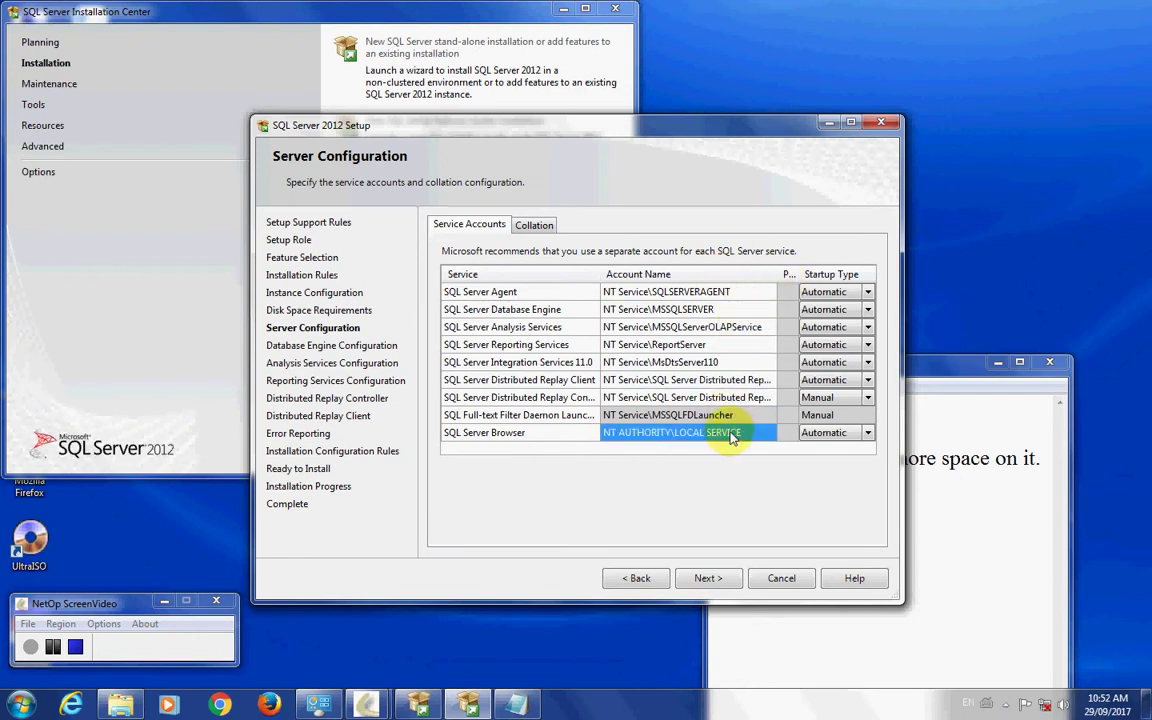
{"action": "left_click", "coordinate": [843, 440]}
{"action": "left_click", "coordinate": [611, 418]}
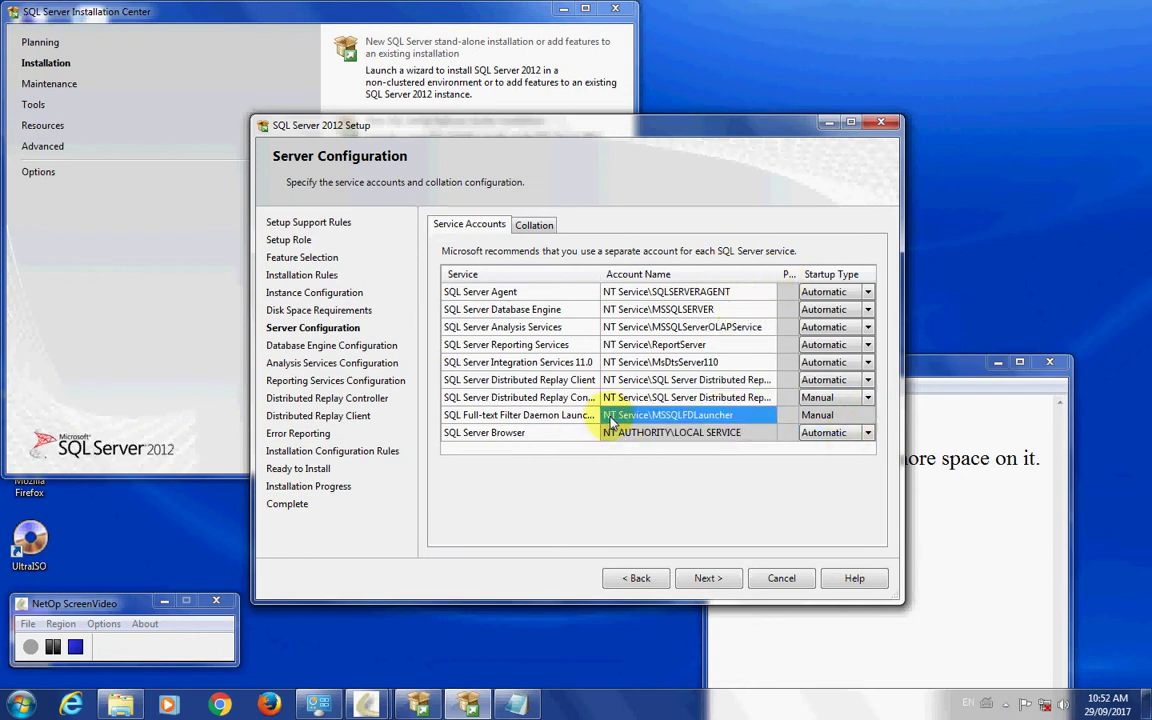
{"action": "left_click", "coordinate": [710, 580]}
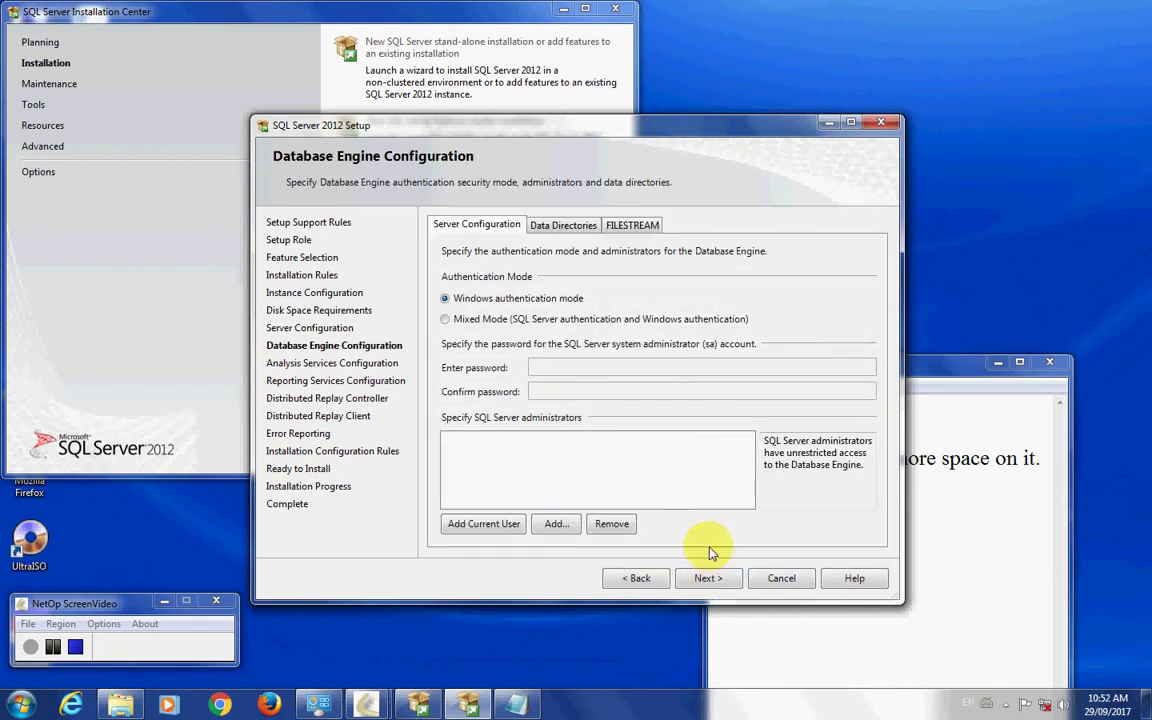
Keep Windows authentication mode, add the current user as a SQL Server administrator and continue to Analysis Services Configuration
{"action": "left_click", "coordinate": [578, 225]}
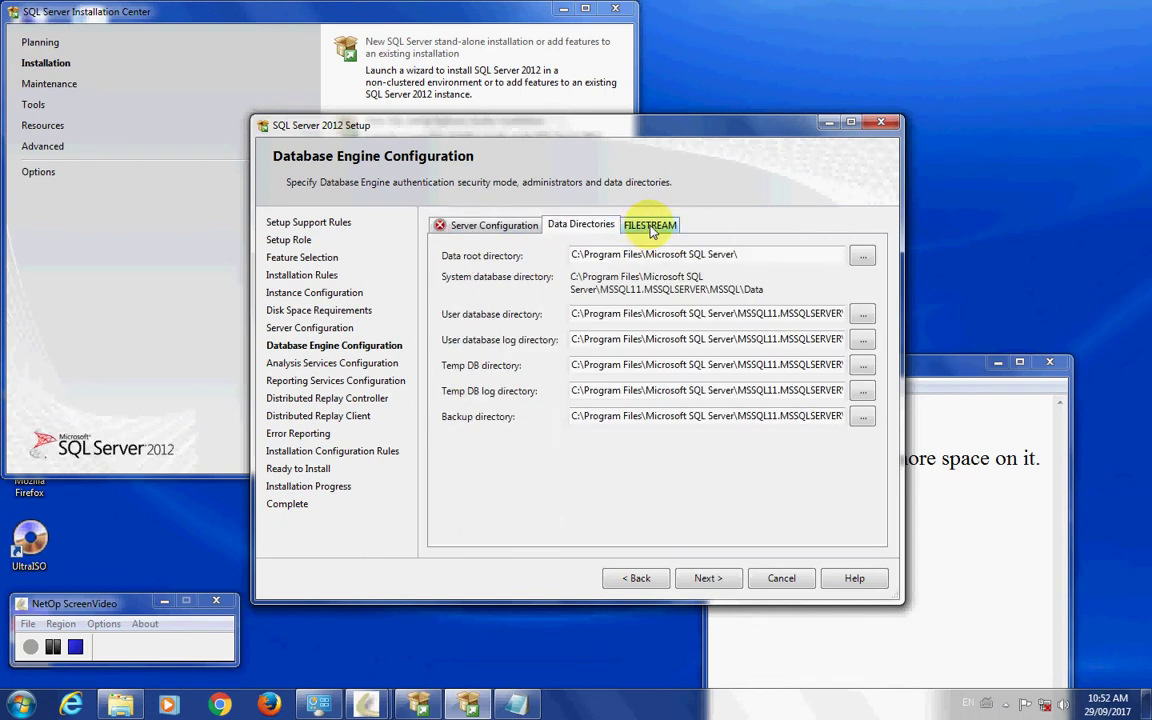
{"action": "left_click", "coordinate": [650, 225]}
{"action": "left_click", "coordinate": [490, 225]}
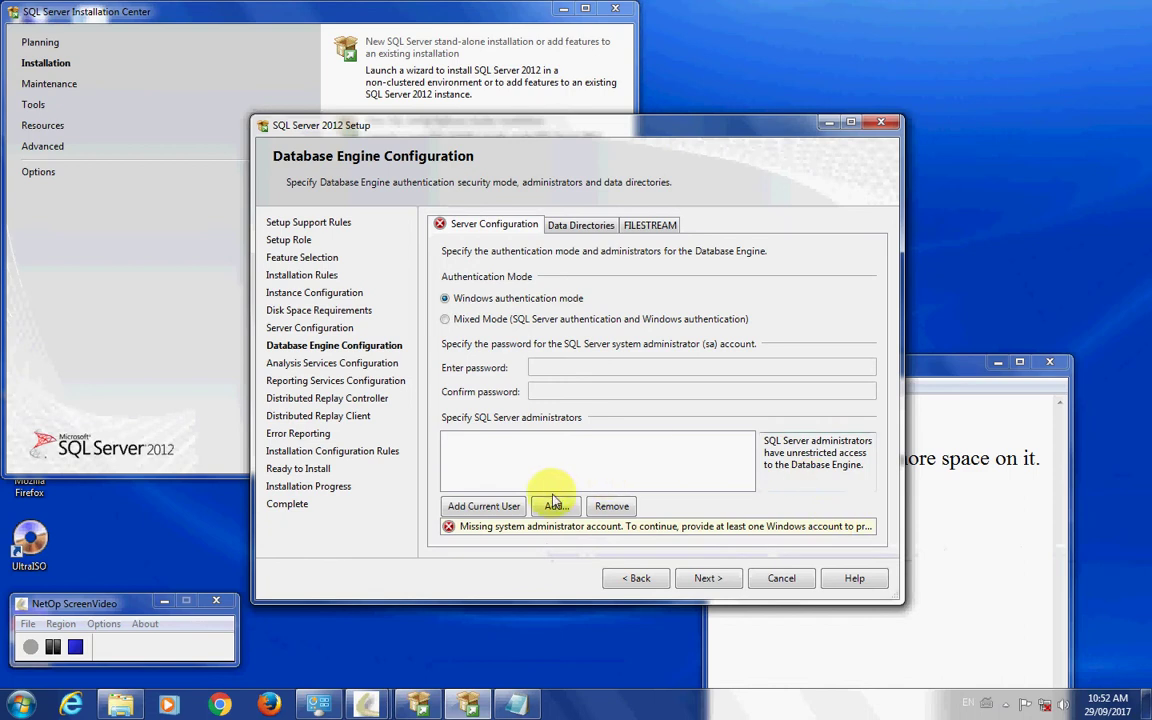
{"action": "left_click", "coordinate": [484, 507]}
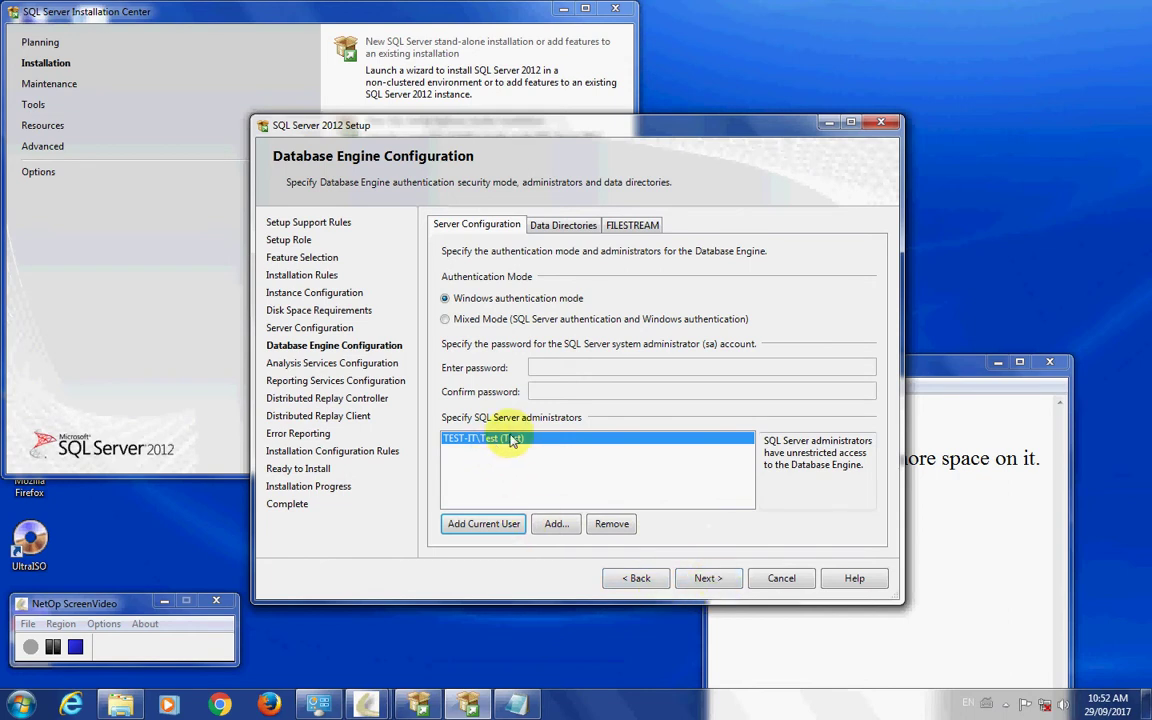
{"action": "left_click", "coordinate": [706, 578]}
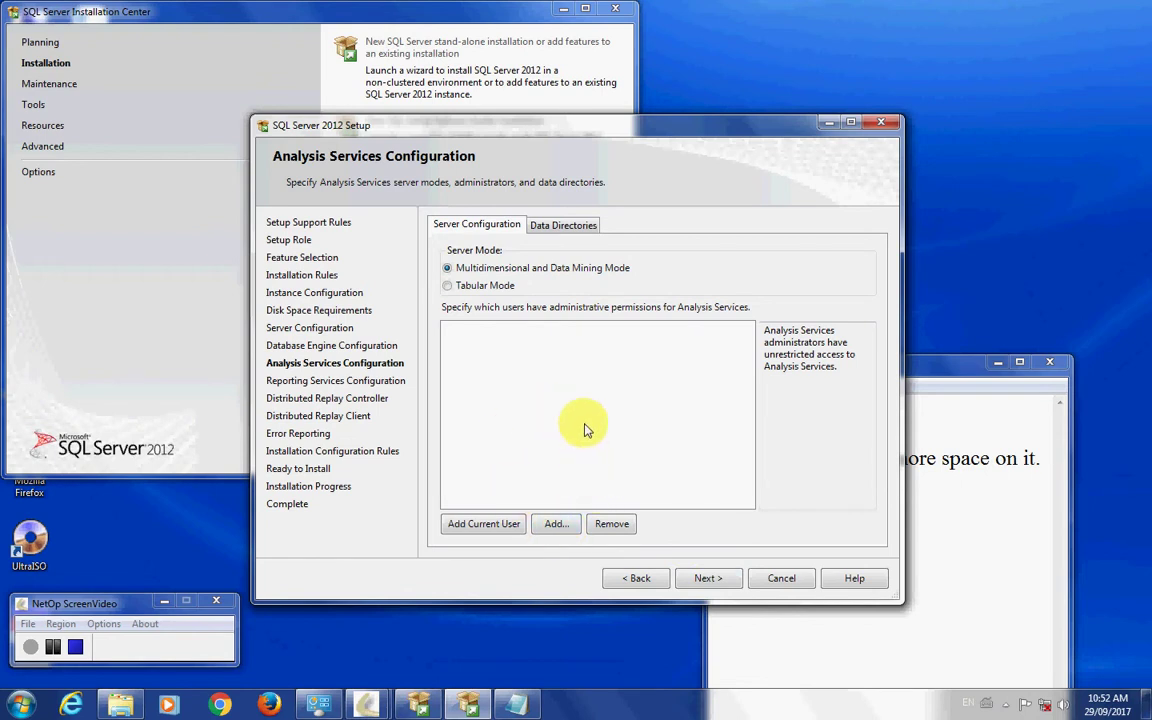
Add the current user as Analysis Services administrator in Multidimensional and Data Mining Mode and continue to Reporting Services Configuration
{"action": "left_click", "coordinate": [708, 579]}
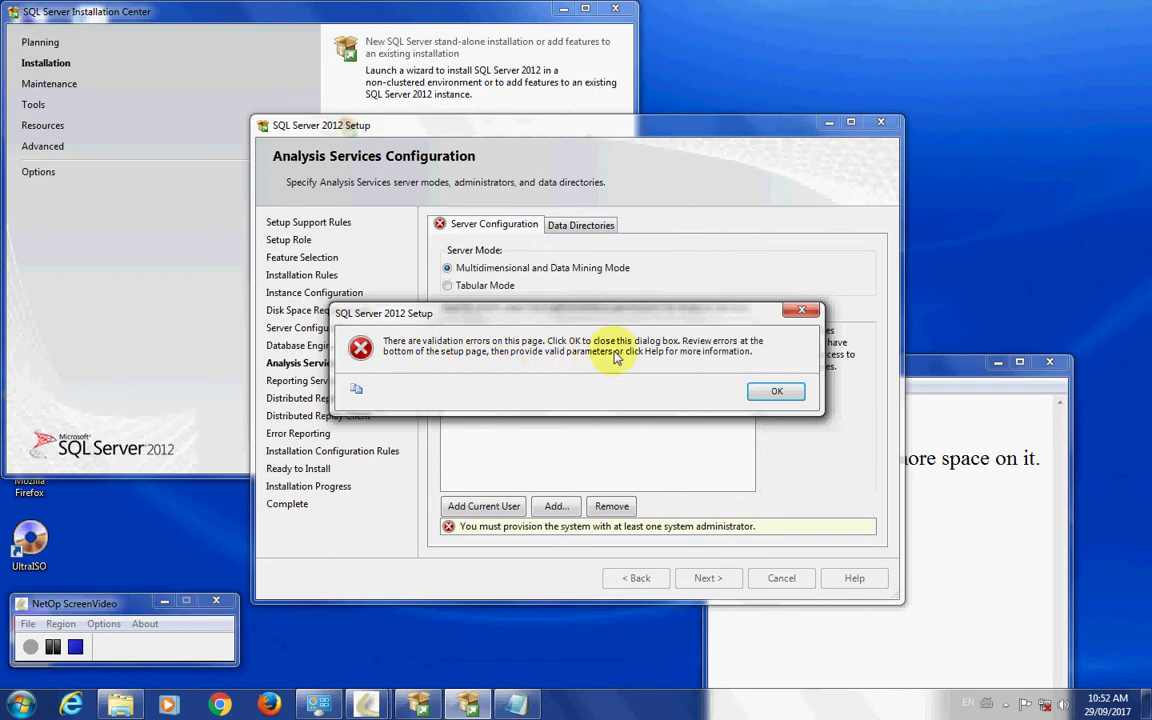
{"action": "left_click", "coordinate": [773, 391]}
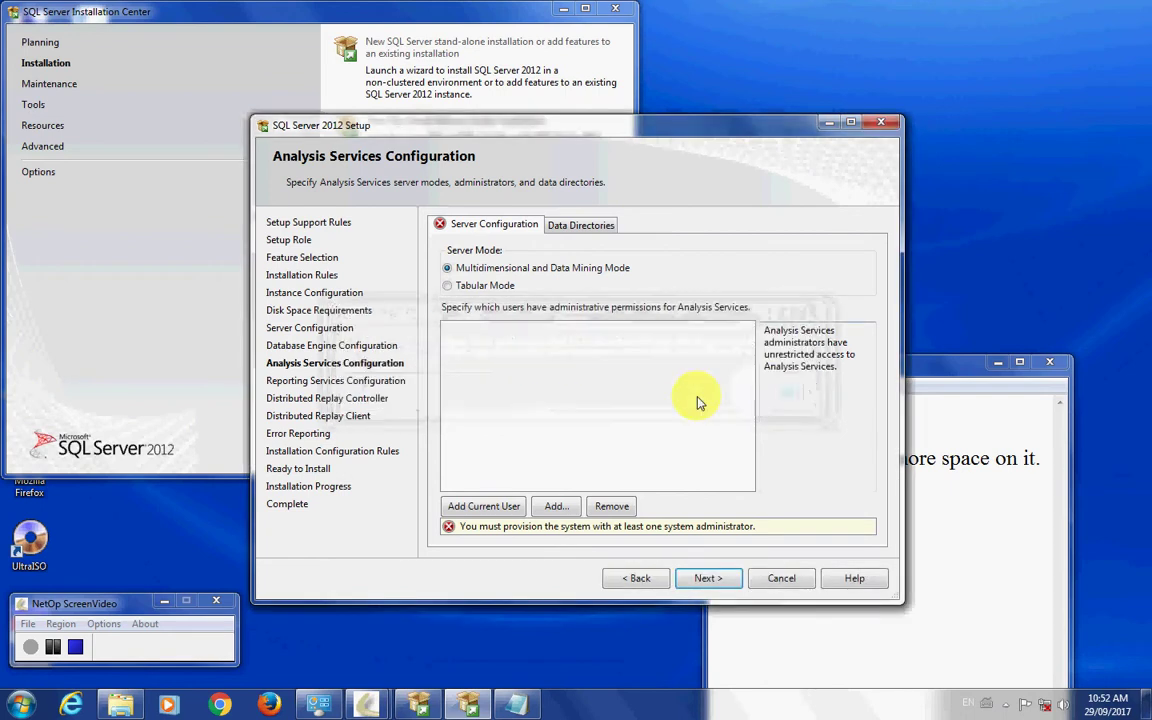
{"action": "left_click", "coordinate": [500, 508]}
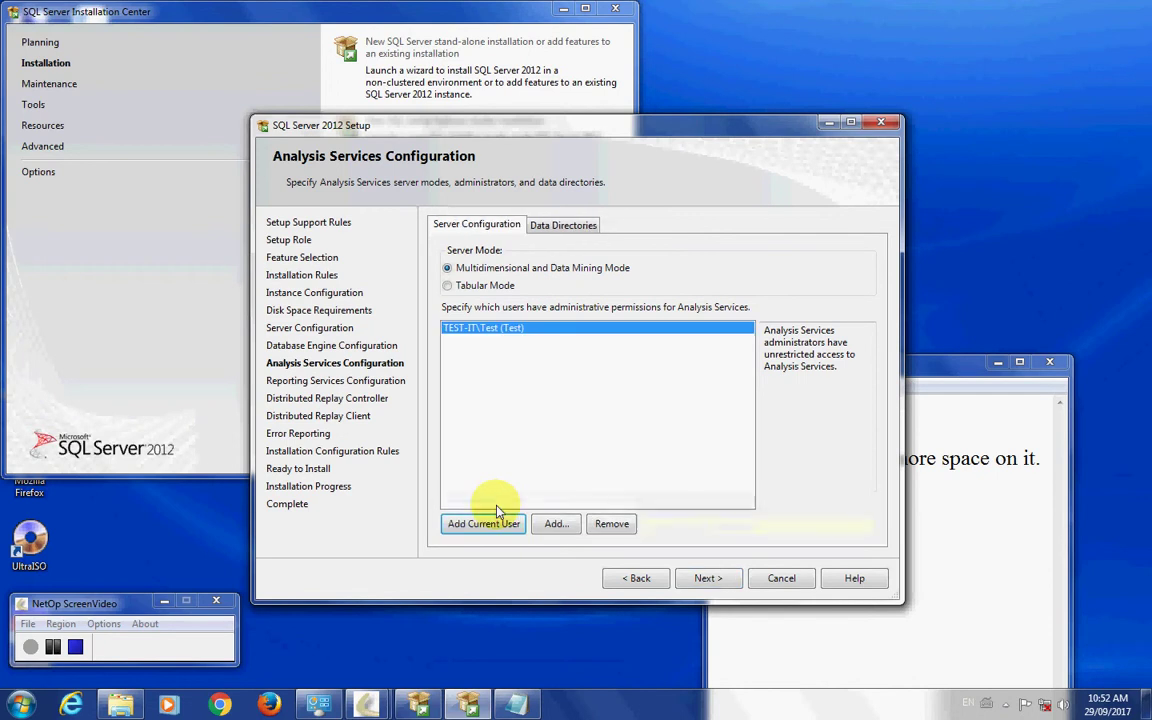
{"action": "left_click", "coordinate": [709, 579]}
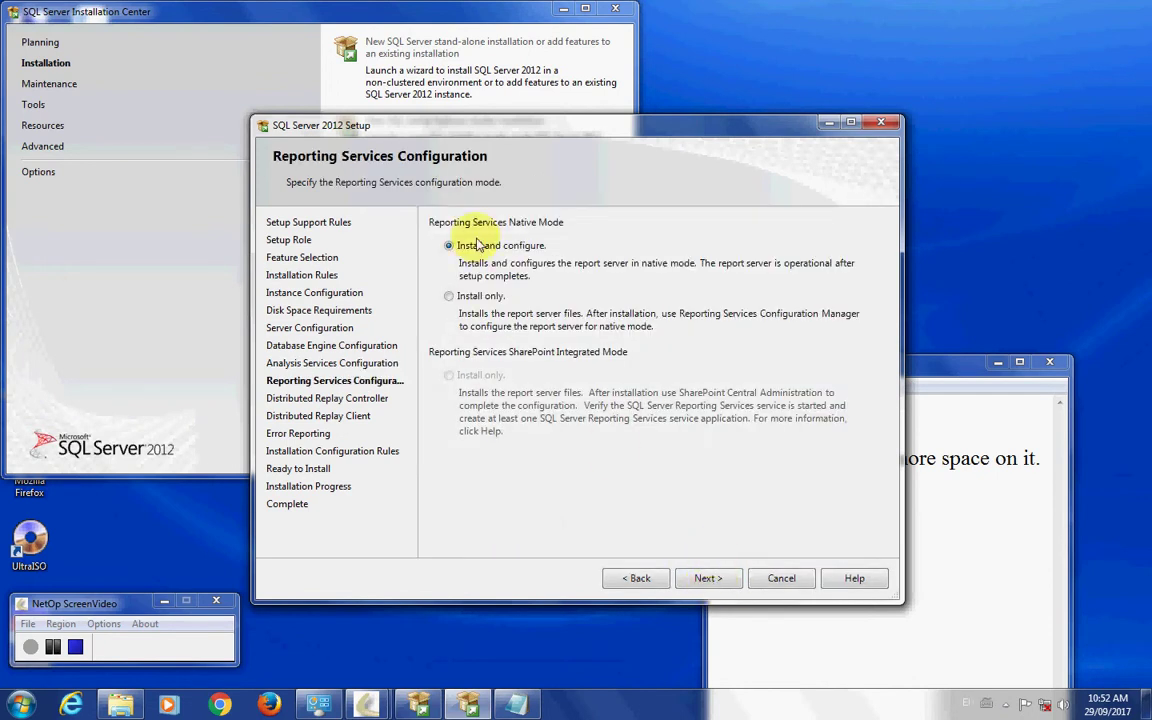
Keep Install and configure for Reporting Services native mode and give the current user permissions for the Distributed Replay Controller service
{"action": "left_click", "coordinate": [710, 580]}
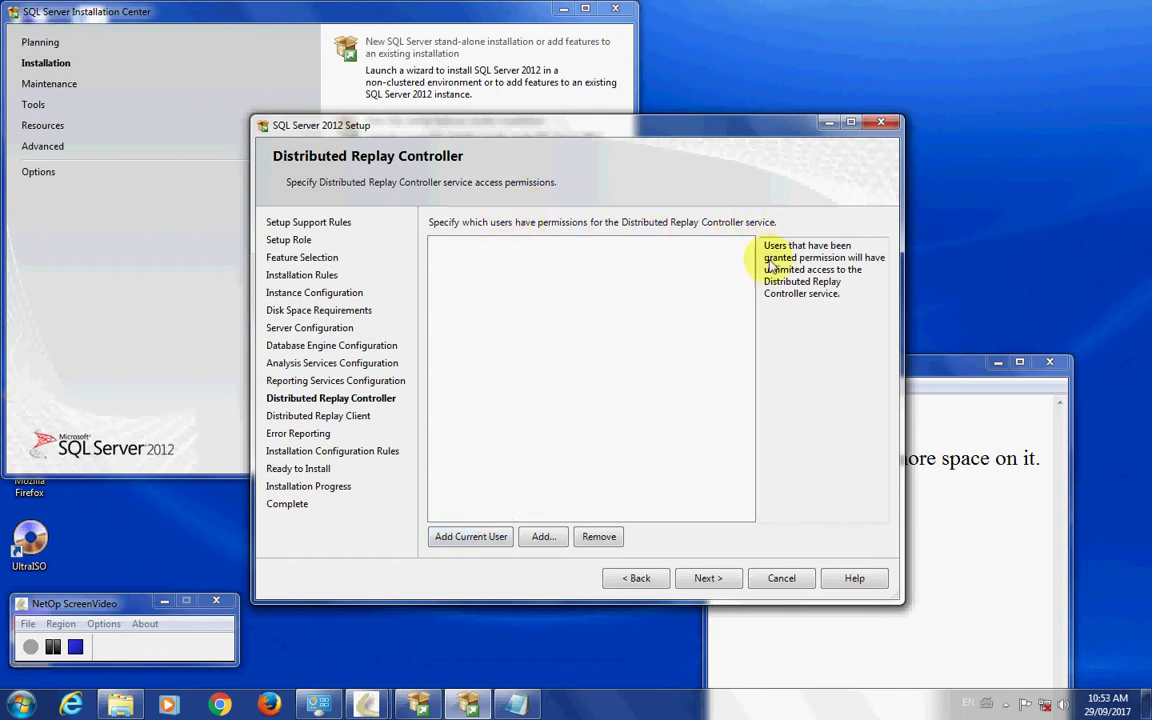
{"action": "left_click", "coordinate": [486, 538]}
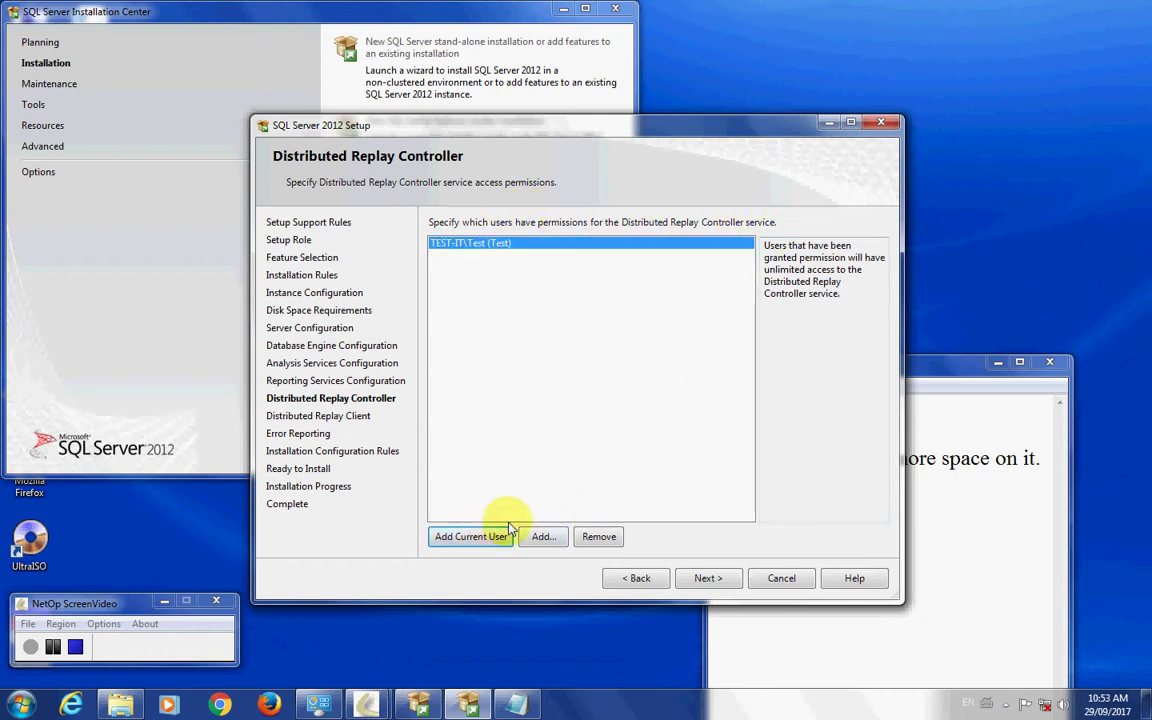
Try to grant the Everyone group permissions for the Distributed Replay Controller service and remove that entry from the list
{"action": "left_click", "coordinate": [542, 539]}
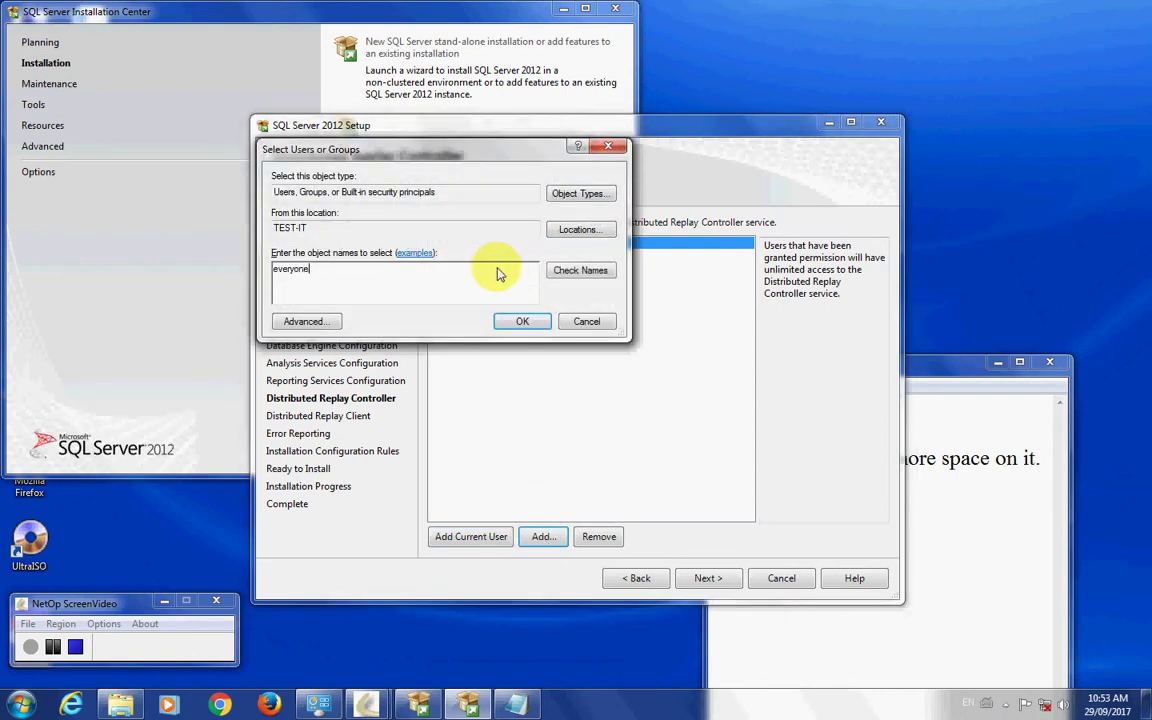
{"action": "left_click", "coordinate": [521, 323]}
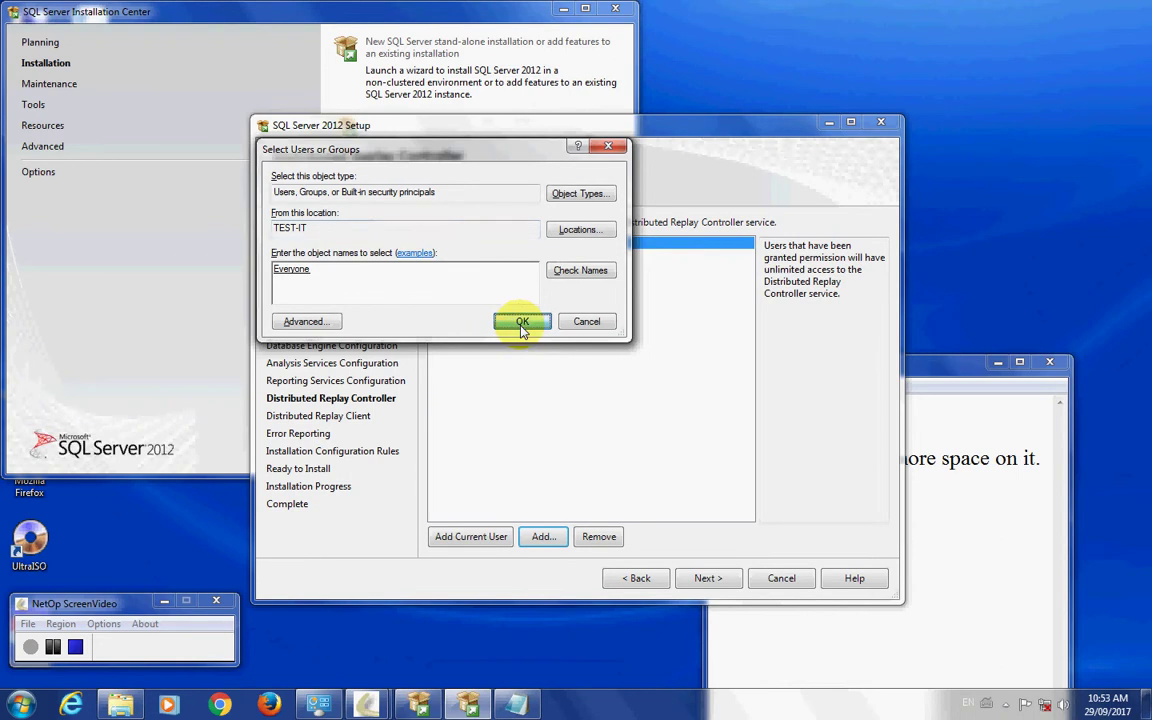
{"action": "left_click", "coordinate": [501, 258]}
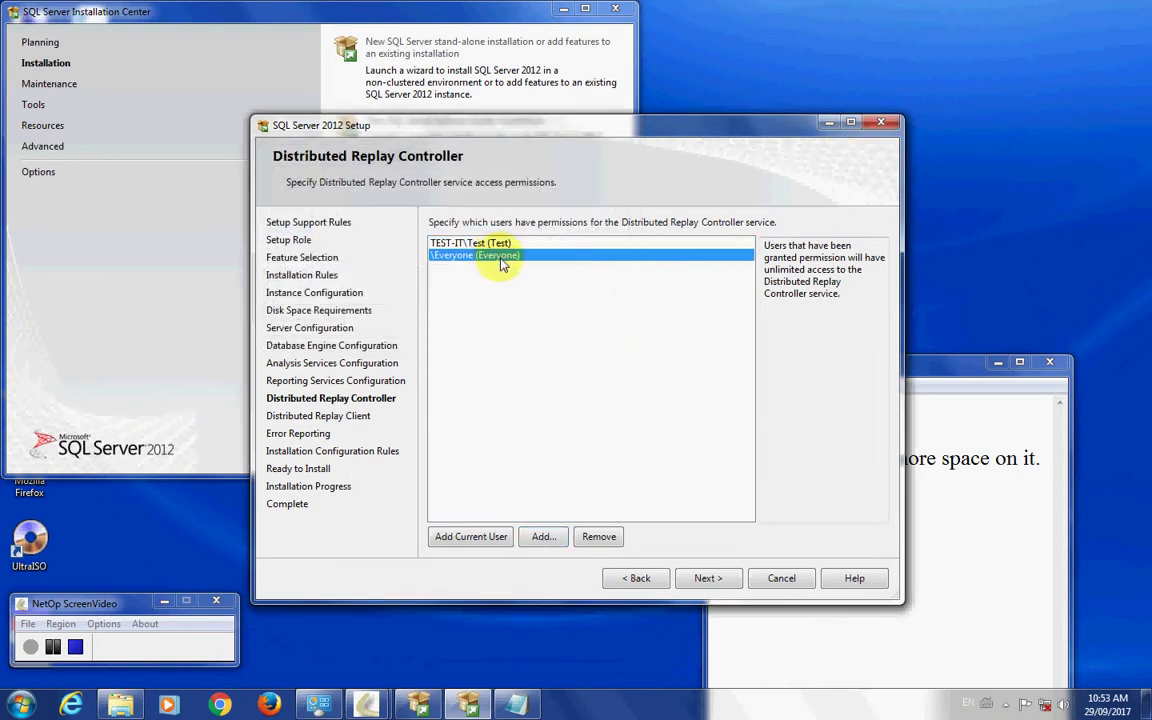
{"action": "left_click", "coordinate": [720, 580]}
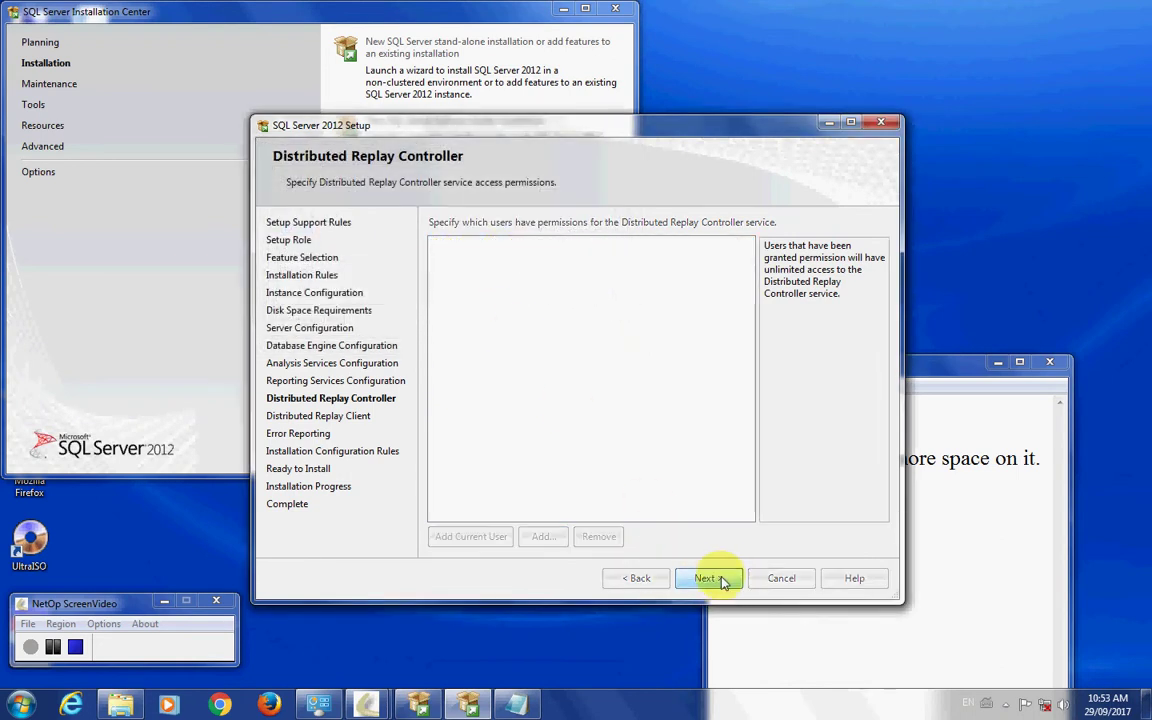
{"action": "left_click", "coordinate": [773, 393]}
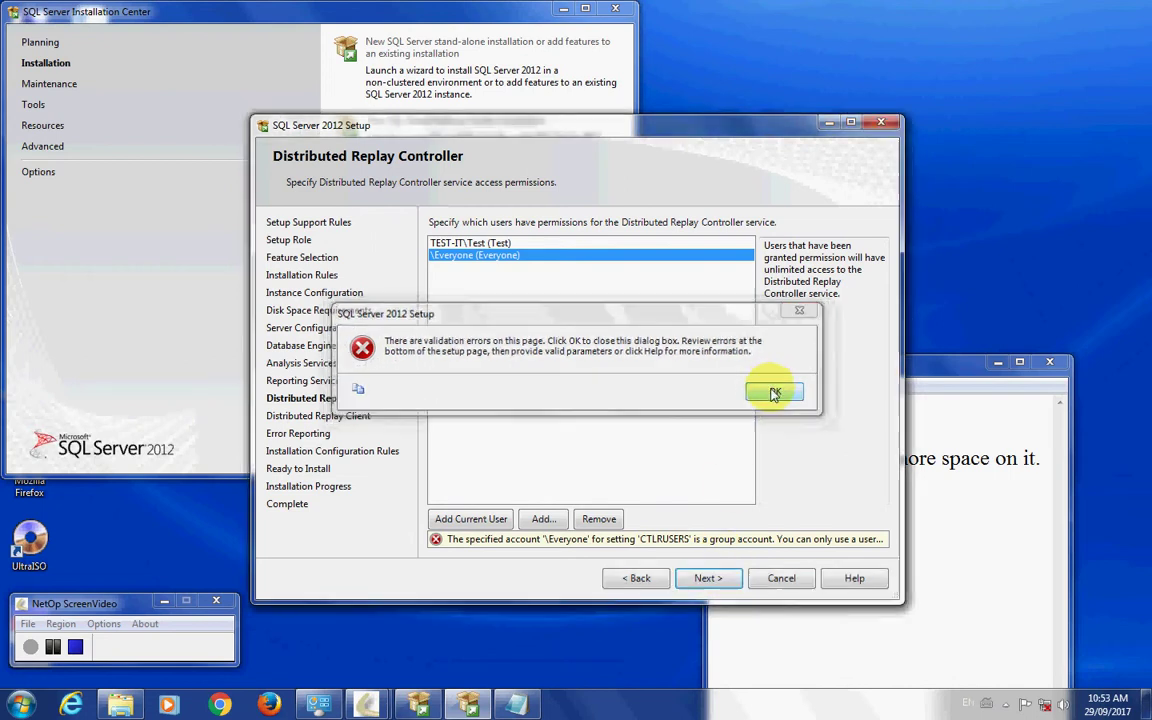
{"action": "left_click", "coordinate": [596, 520]}
Keep the default Distributed Replay Client settings, leave error reporting off and continue through the configuration rules to Ready to Install
{"action": "left_click", "coordinate": [712, 580]}
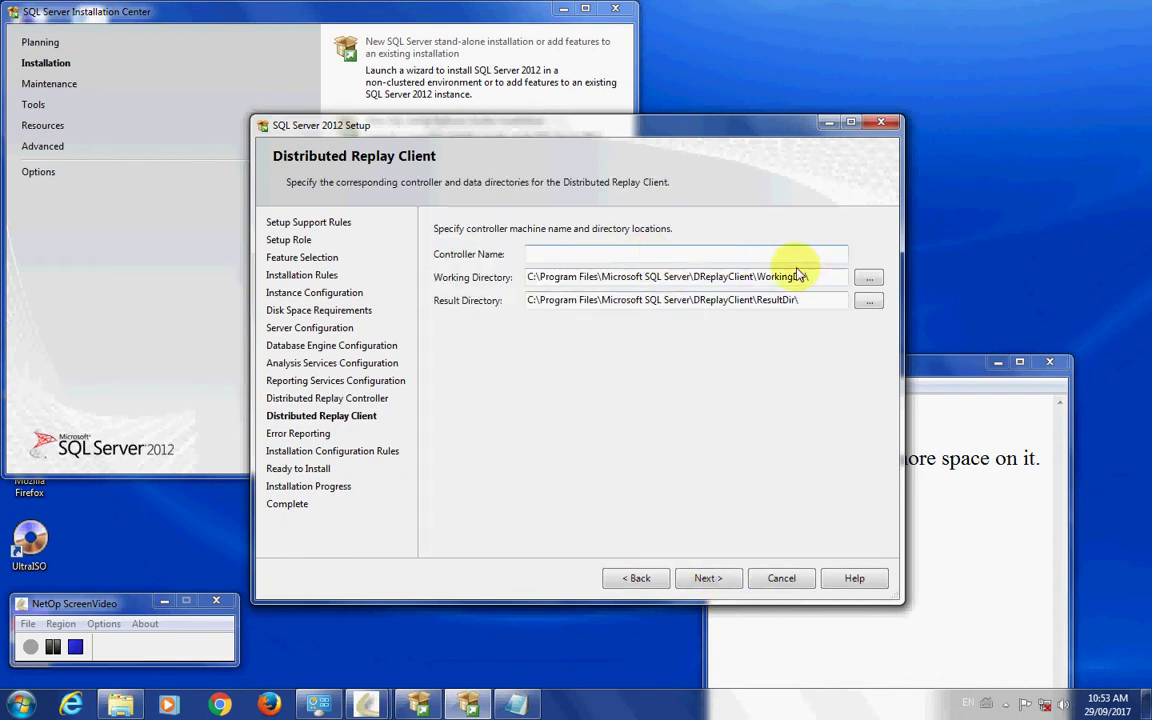
{"action": "left_click", "coordinate": [712, 580]}
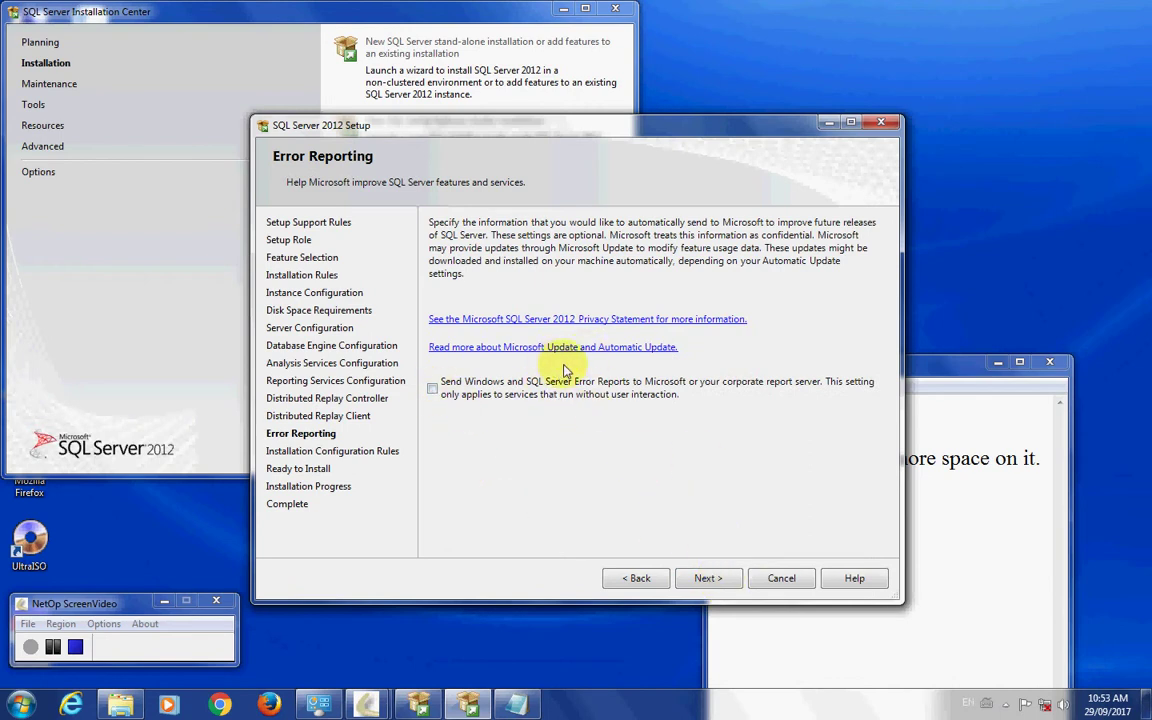
{"action": "left_click", "coordinate": [710, 578]}
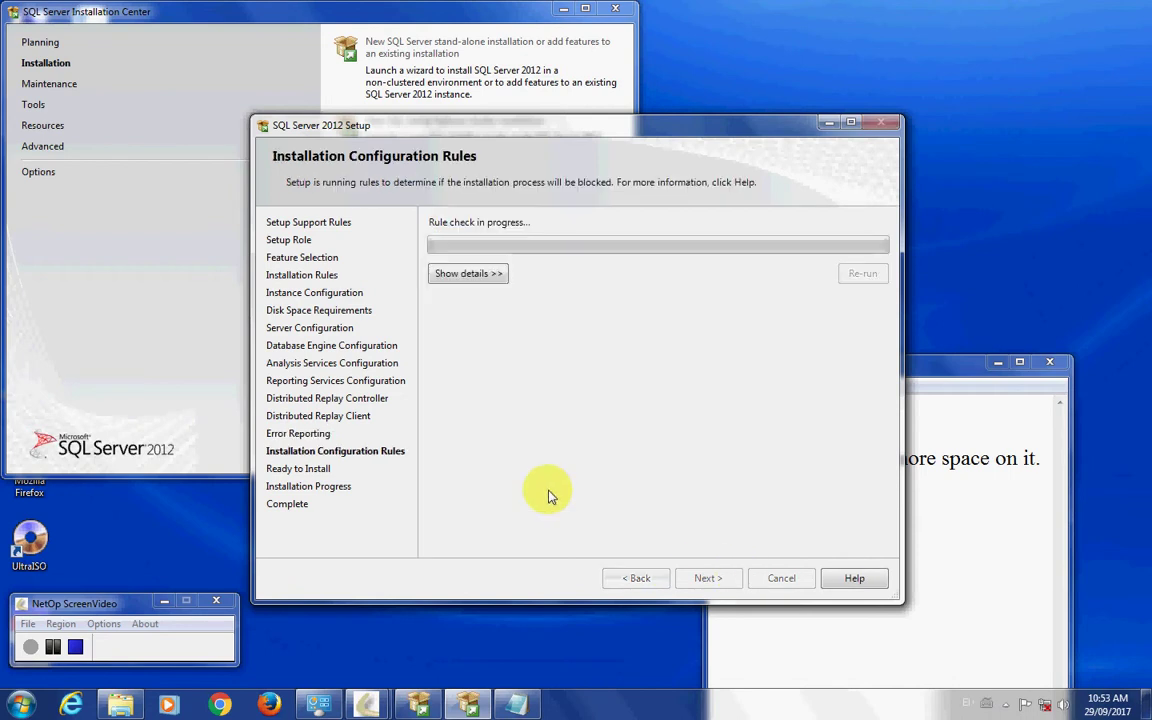
{"action": "left_click", "coordinate": [710, 578]}
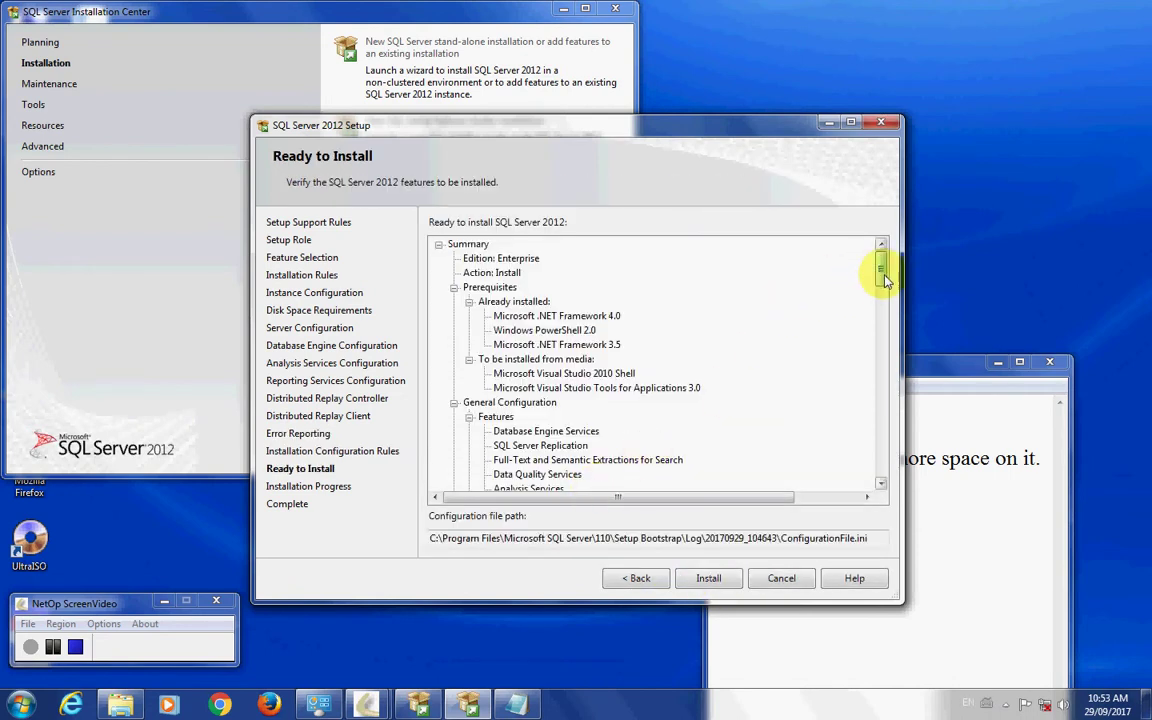
Review the installation summary, install the selected SQL Server 2012 features and close the completed setup wizard
{"action": "left_click_drag", "start_coordinate": [882, 272], "coordinate": [887, 226]}
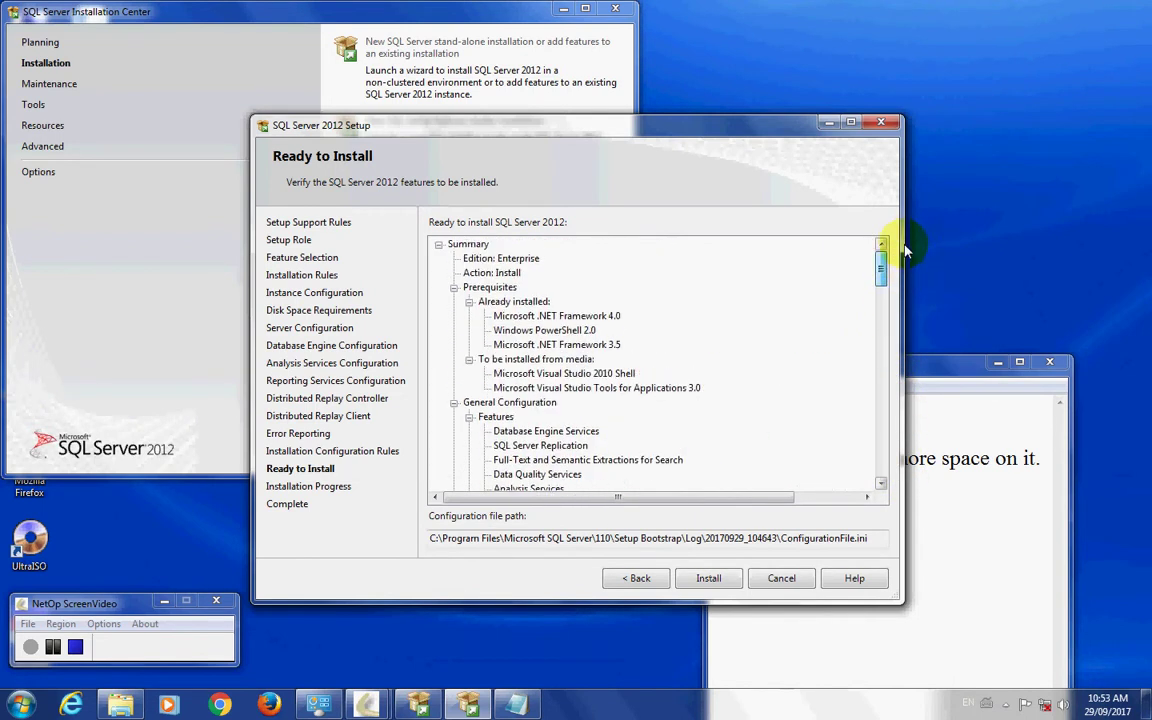
{"action": "left_click", "coordinate": [702, 578]}
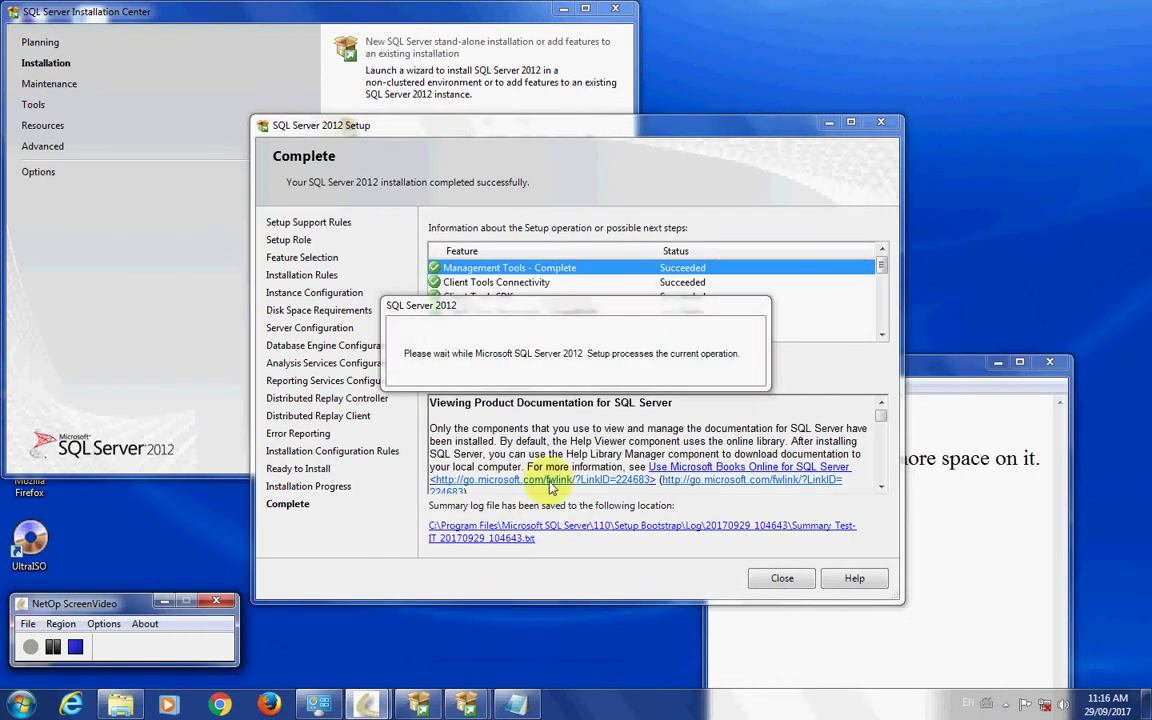
{"action": "left_click", "coordinate": [783, 581]}
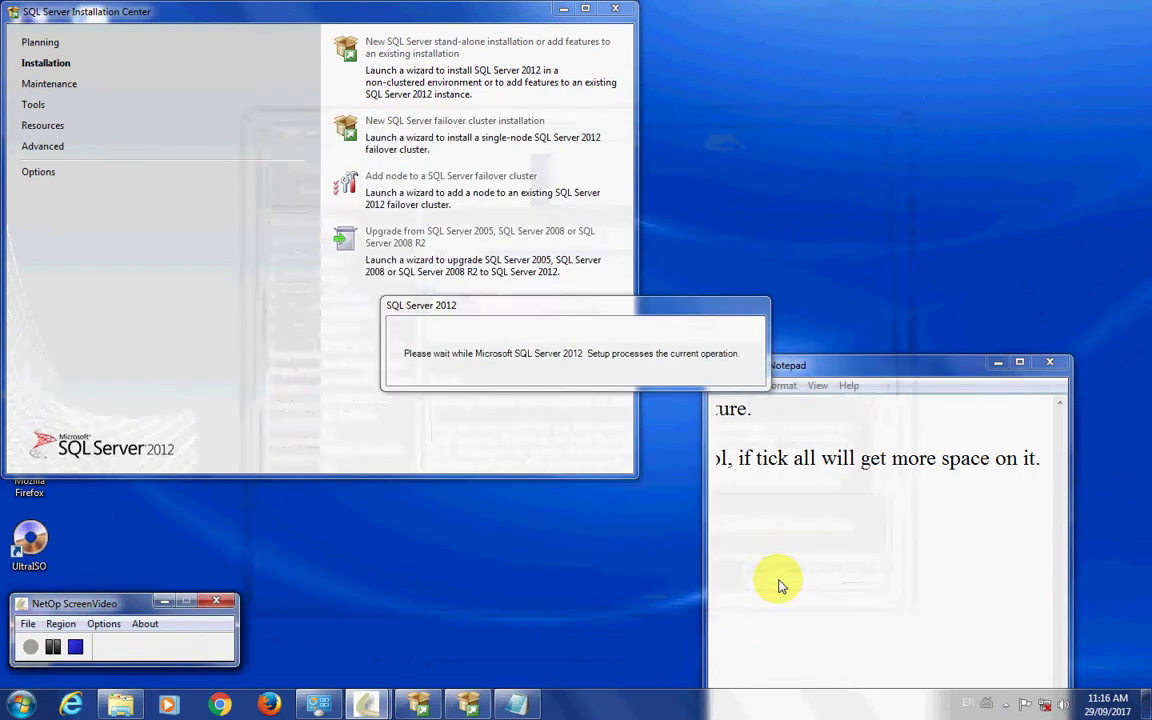
Close the Notepad note, saving it to the Desktop as 11, and close the SQL Server Installation Center
{"action": "left_click", "coordinate": [828, 542]}
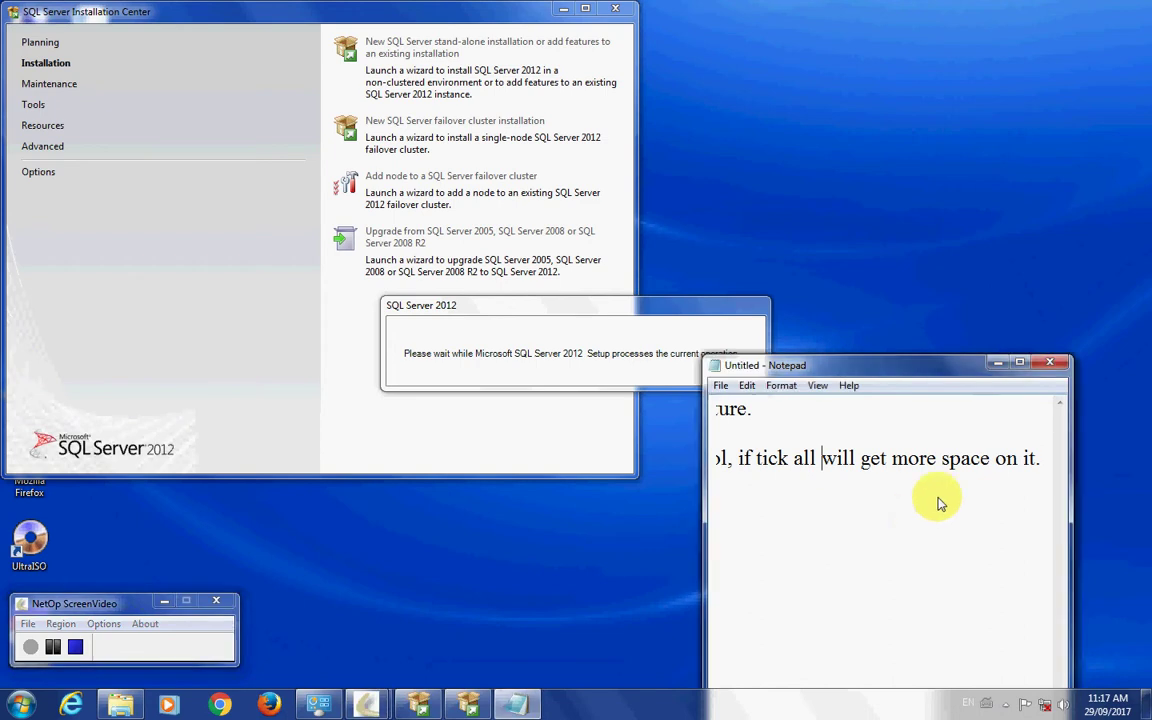
{"action": "left_click", "coordinate": [1049, 365]}
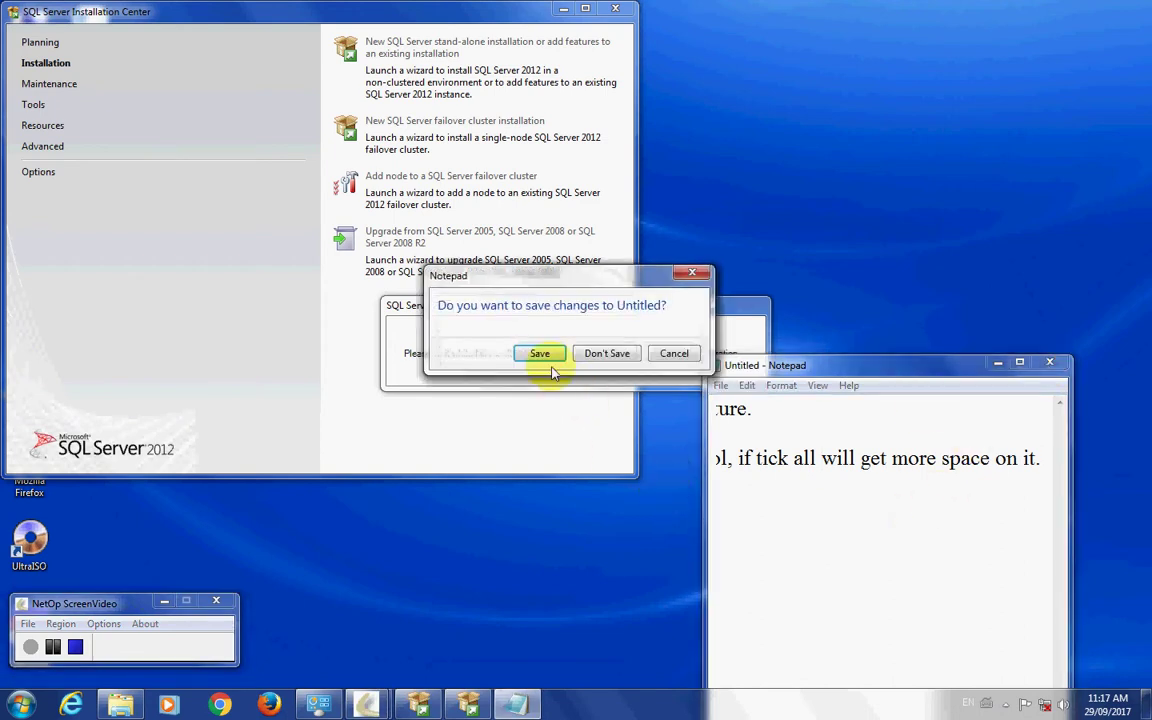
{"action": "left_click", "coordinate": [547, 360]}
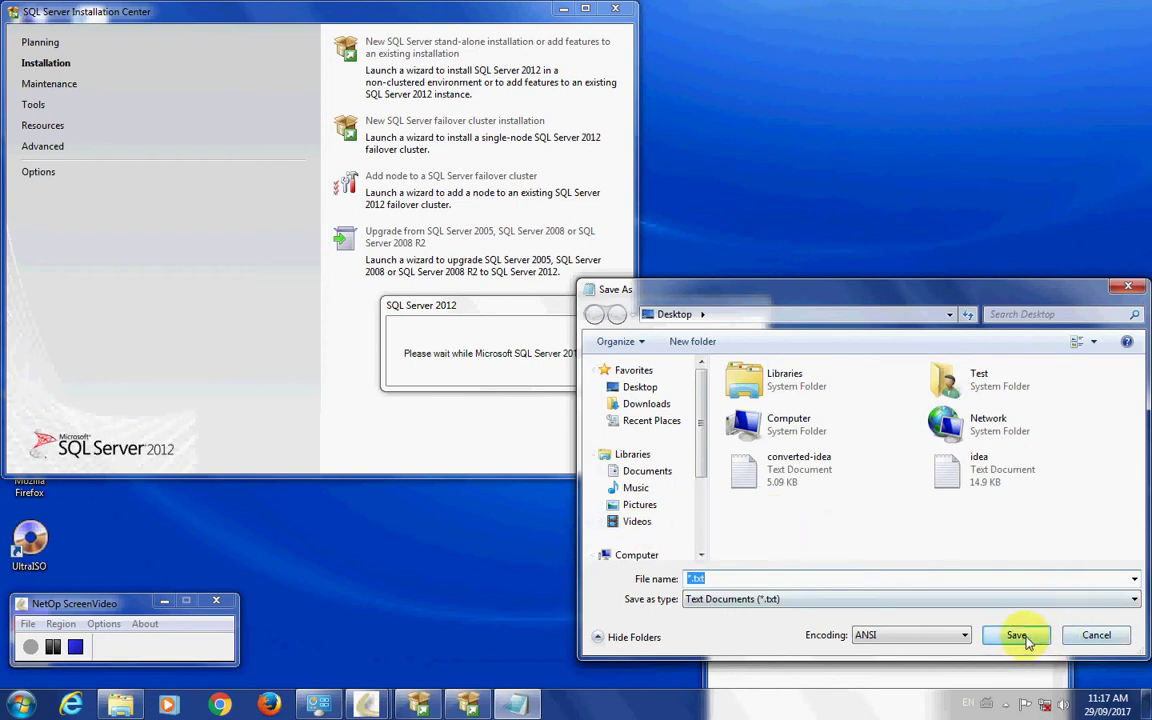
{"action": "type", "text": "11"}
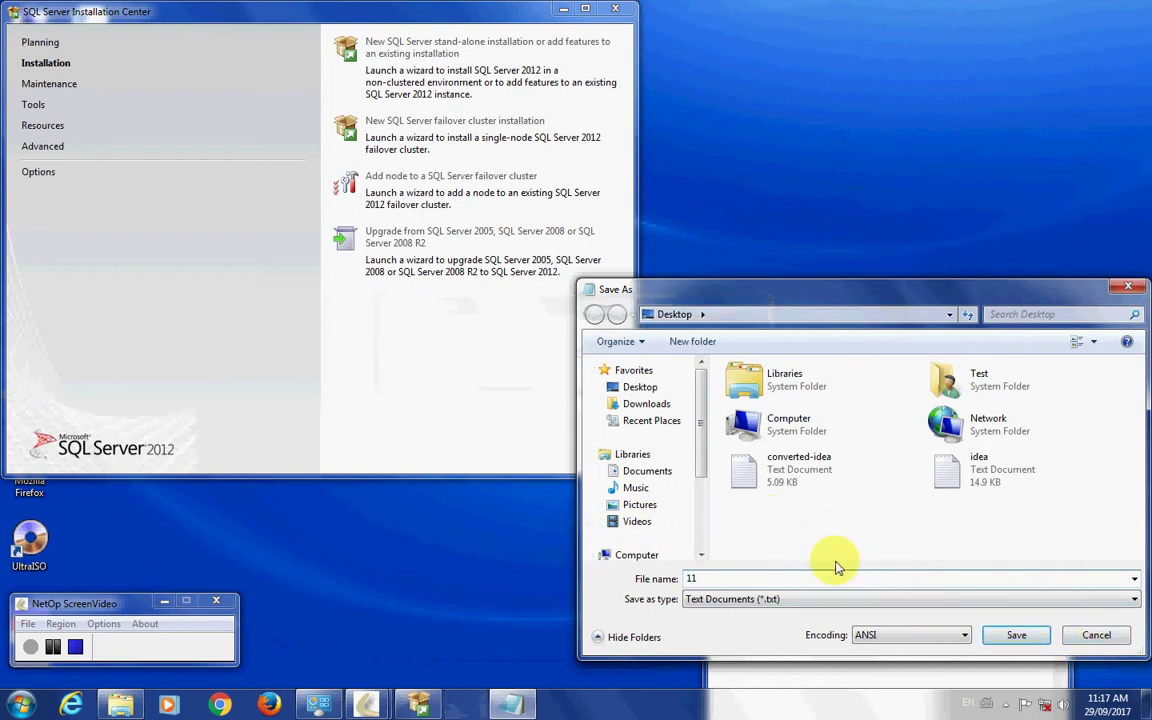
{"action": "key", "text": "Return"}
{"action": "left_click", "coordinate": [613, 12]}
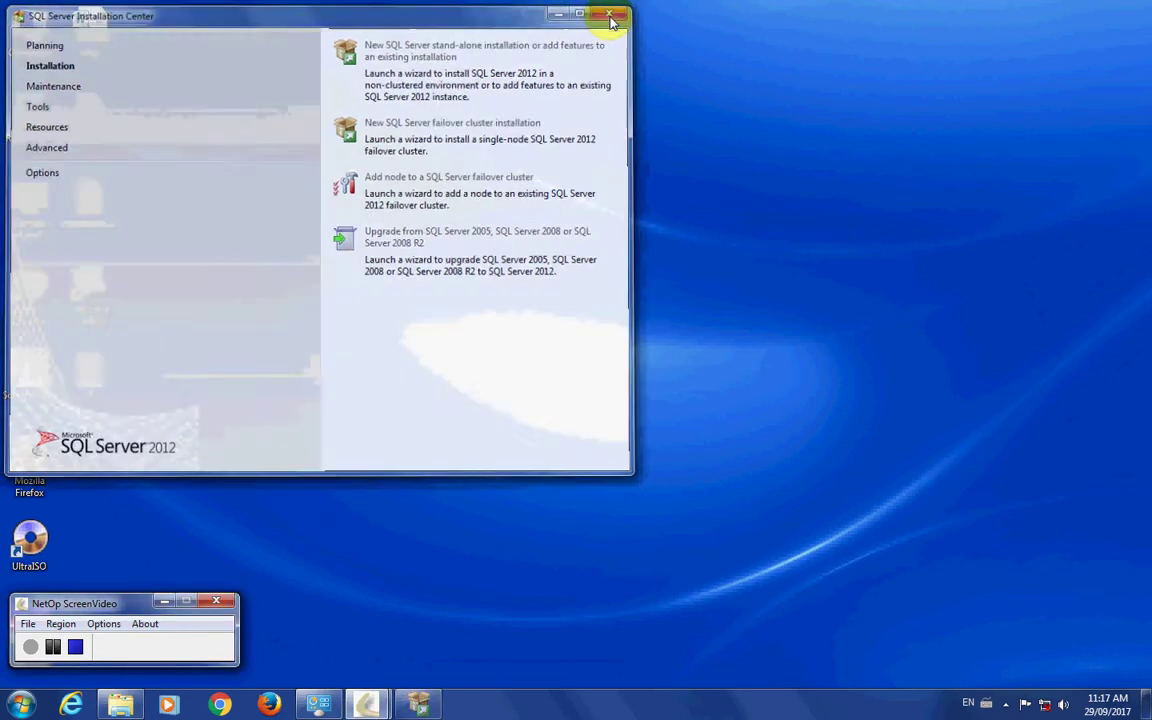
Launch ssms, import the SQL Server 2008 user settings and add the SQL Server 2005 registered servers without being asked again
{"action": "key", "text": "super"}
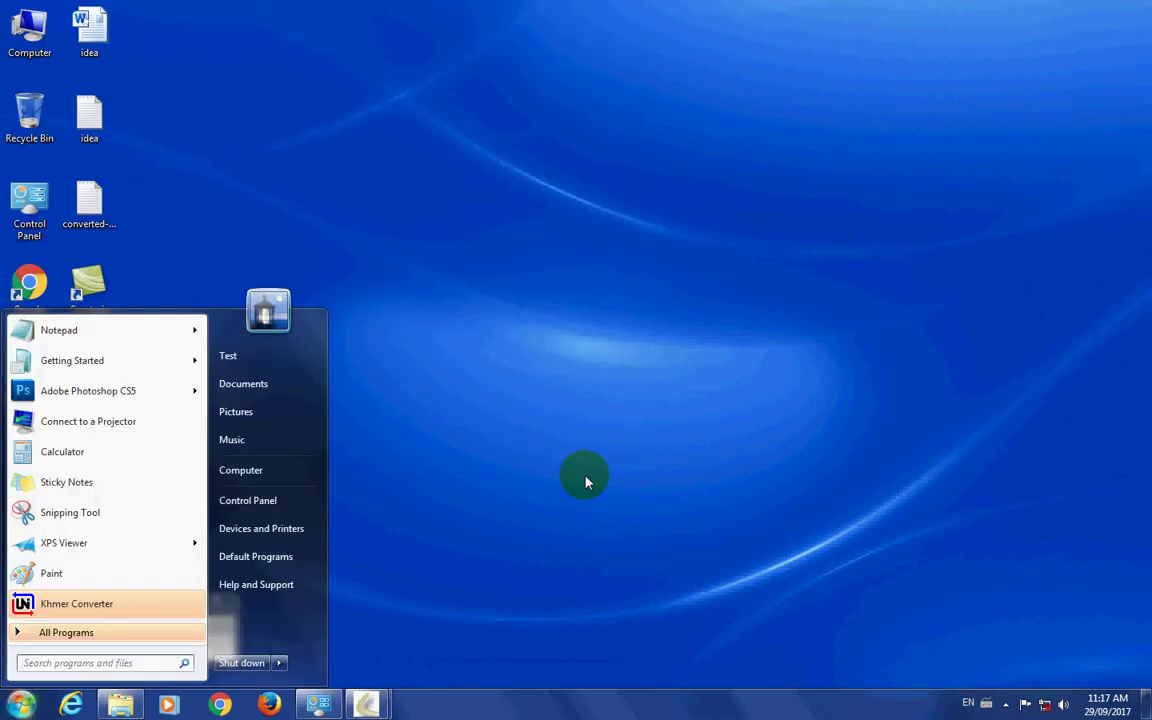
{"action": "type", "text": "ssms"}
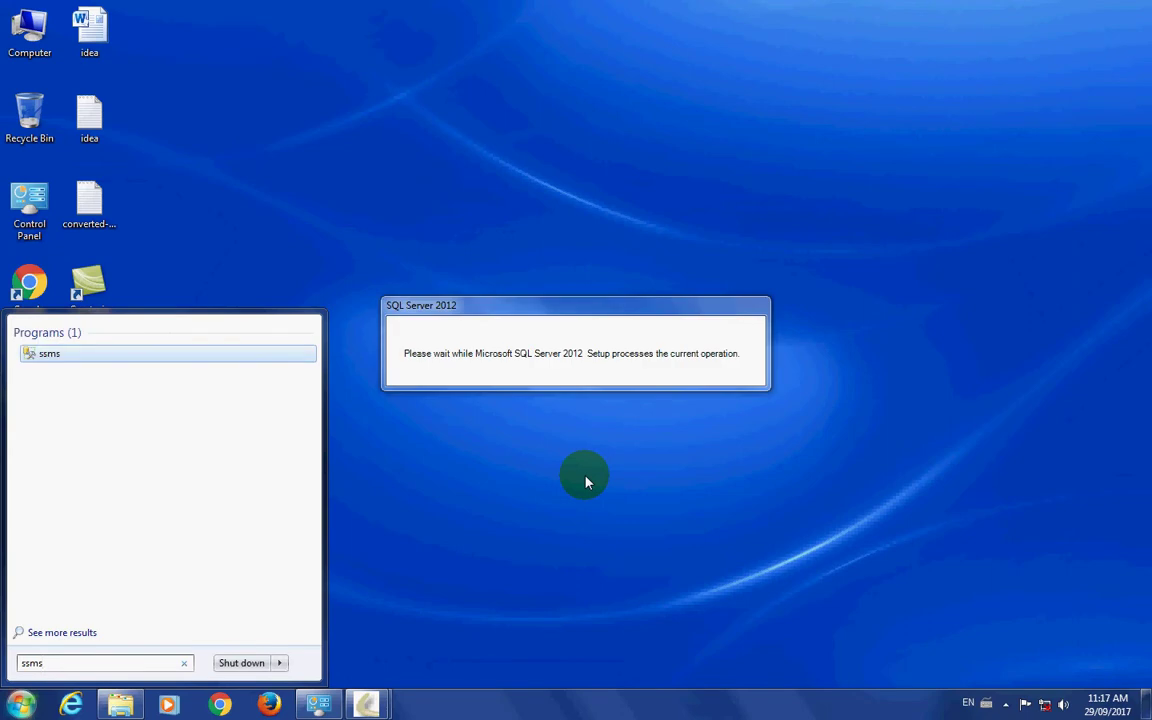
{"action": "key", "text": "Return"}
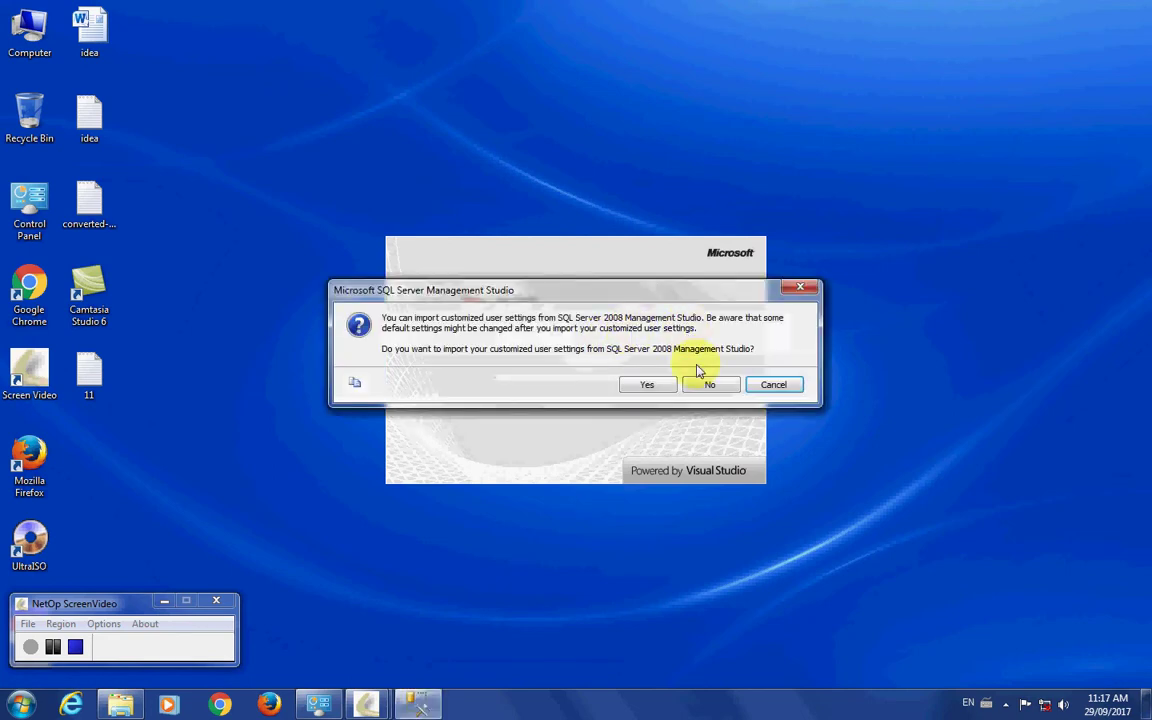
{"action": "left_click", "coordinate": [632, 391]}
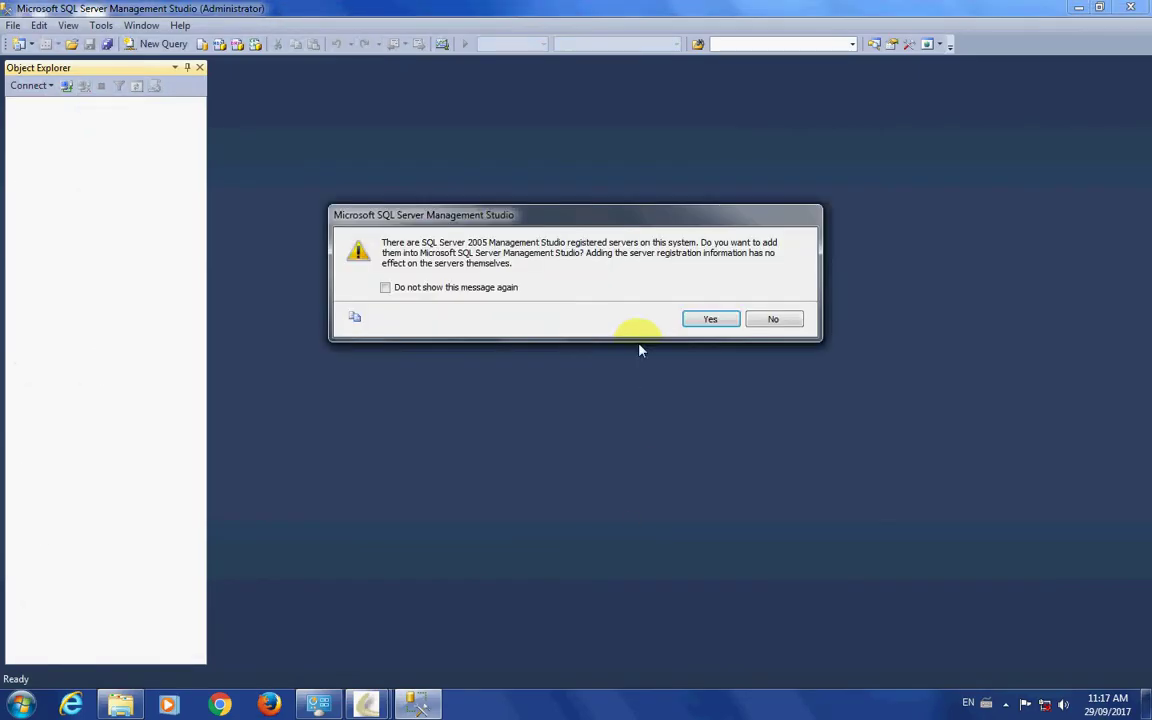
{"action": "left_click", "coordinate": [488, 290]}
{"action": "left_click", "coordinate": [709, 319]}
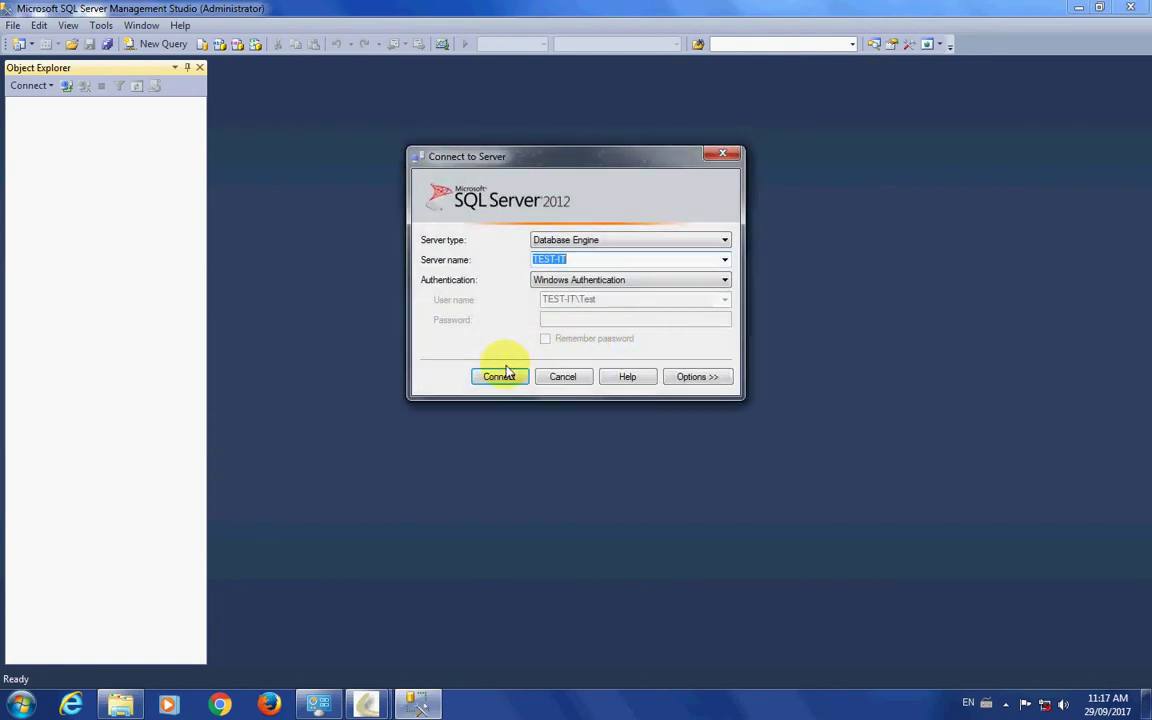
Connect to the TEST-IT Database Engine with Windows Authentication and expand the server node
{"action": "left_click", "coordinate": [498, 377]}
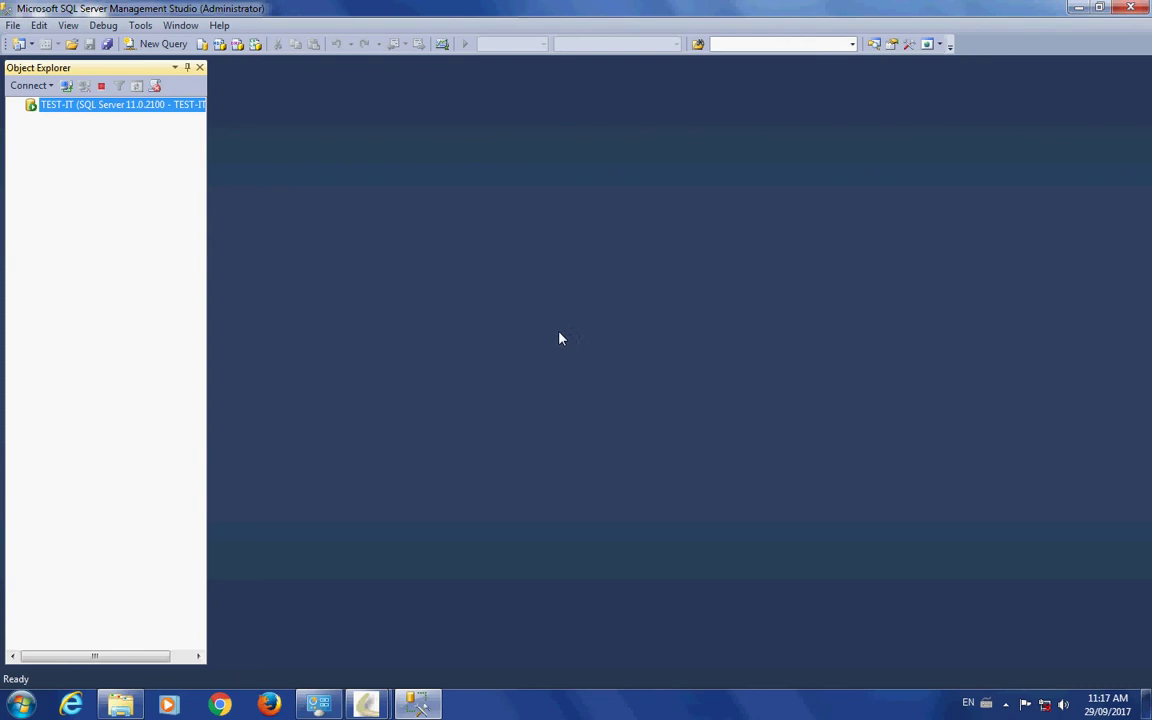
{"action": "double_click", "coordinate": [70, 105]}
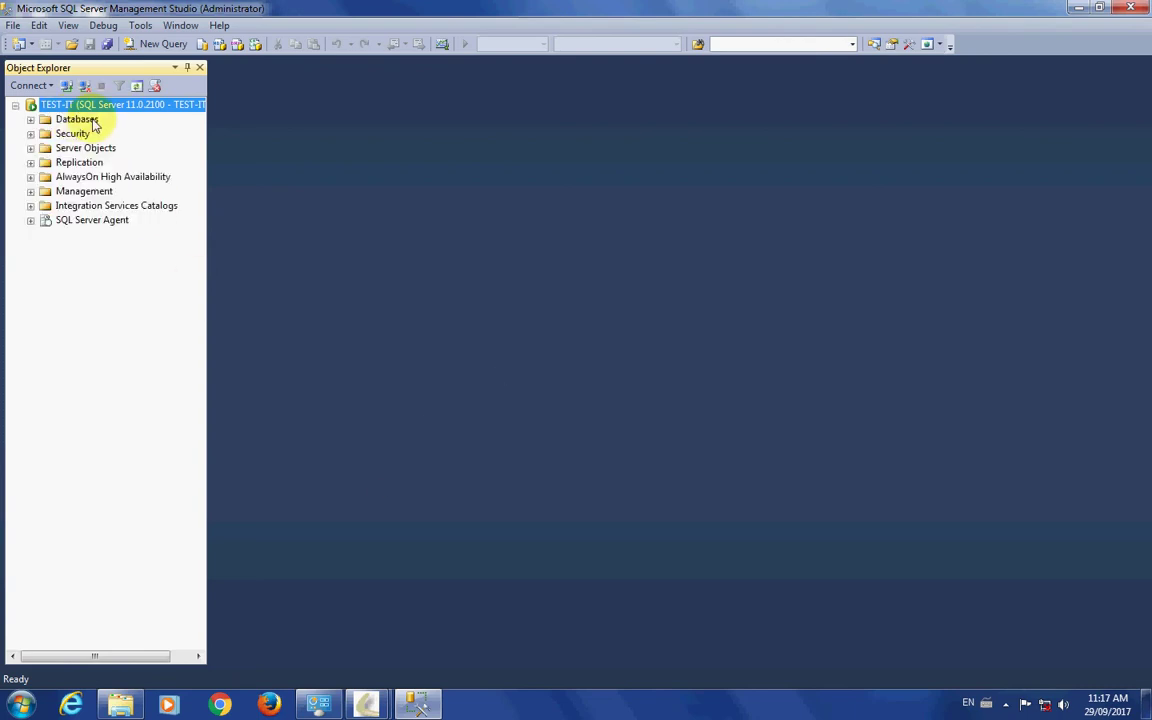
Examine the server's Security logins, system databases and ReportServer database in the object tree, and close Management Studio
{"action": "left_click", "coordinate": [31, 120]}
{"action": "left_click", "coordinate": [31, 120]}
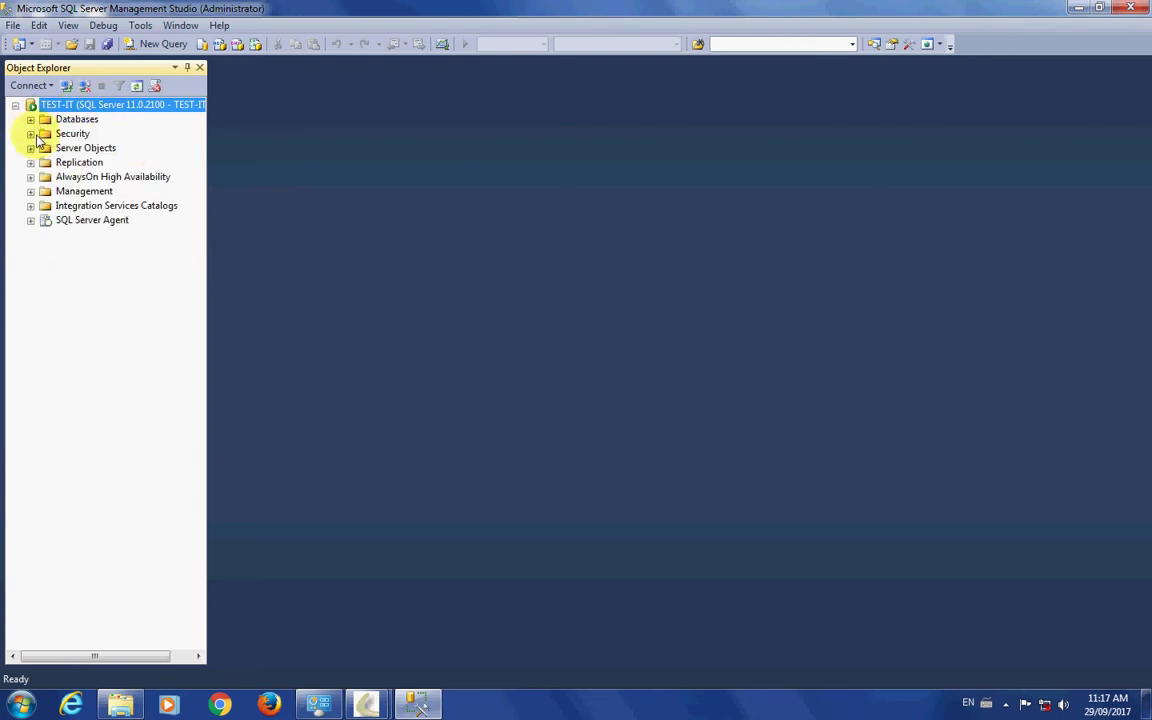
{"action": "left_click", "coordinate": [44, 148]}
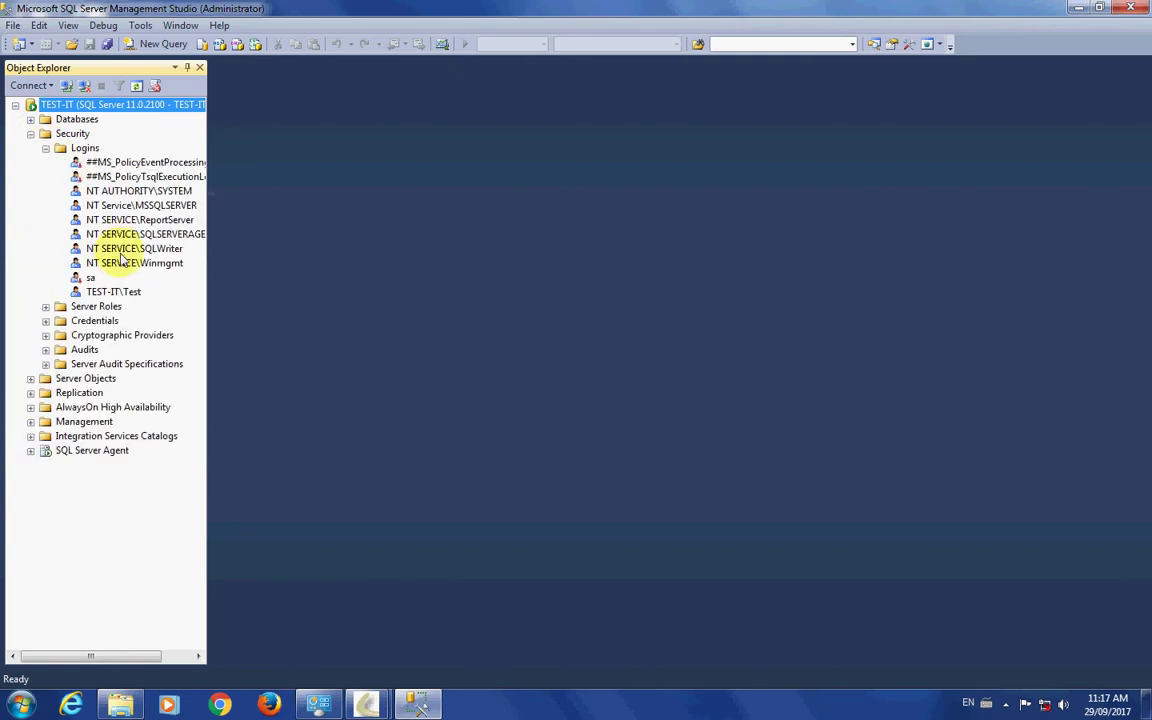
{"action": "left_click", "coordinate": [31, 134]}
{"action": "left_click", "coordinate": [31, 120]}
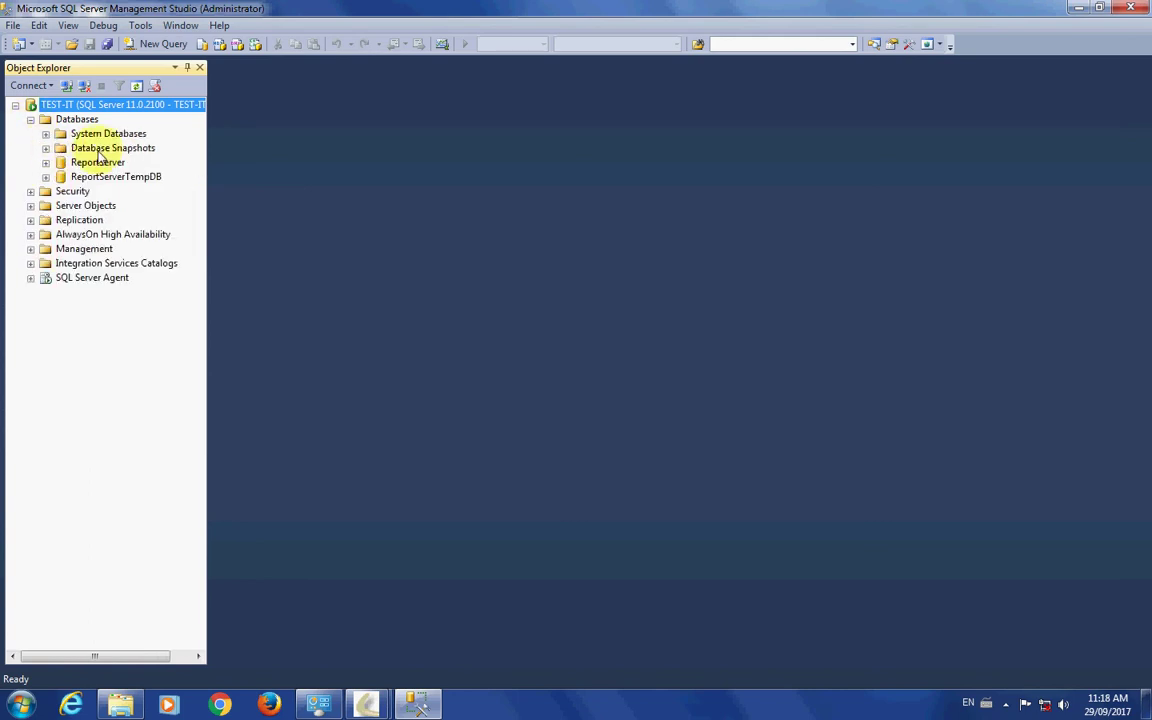
{"action": "left_click", "coordinate": [45, 134]}
{"action": "left_click", "coordinate": [45, 134]}
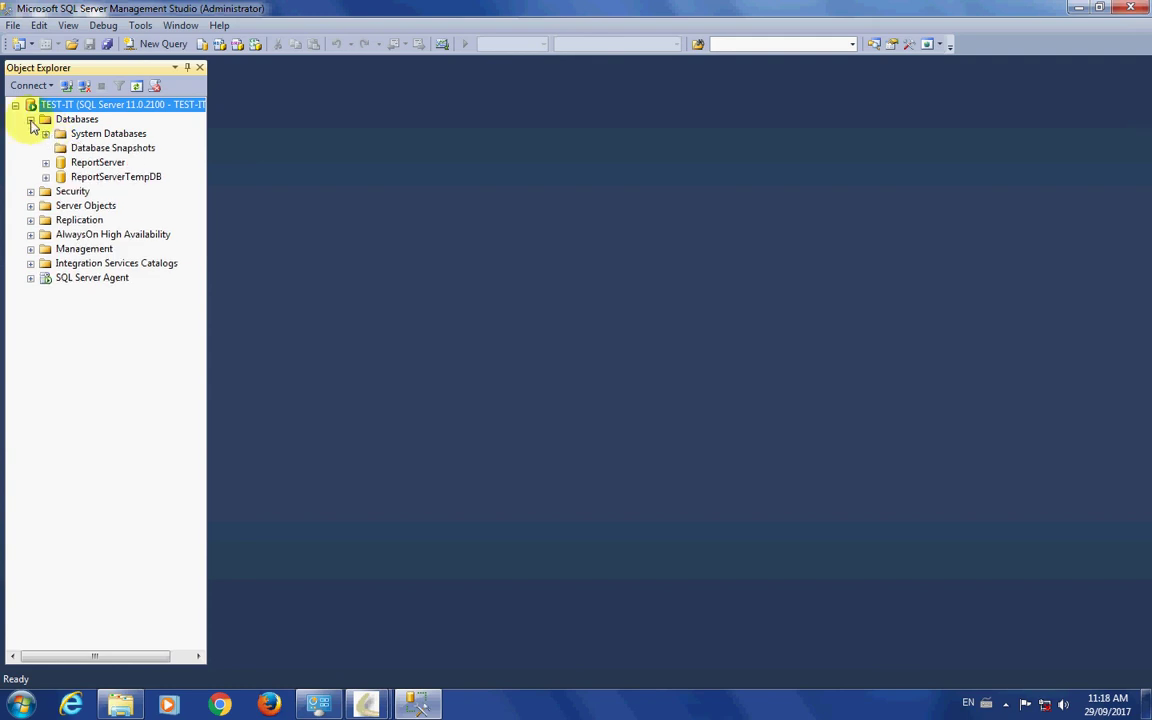
{"action": "left_click", "coordinate": [45, 162]}
{"action": "left_click", "coordinate": [45, 162]}
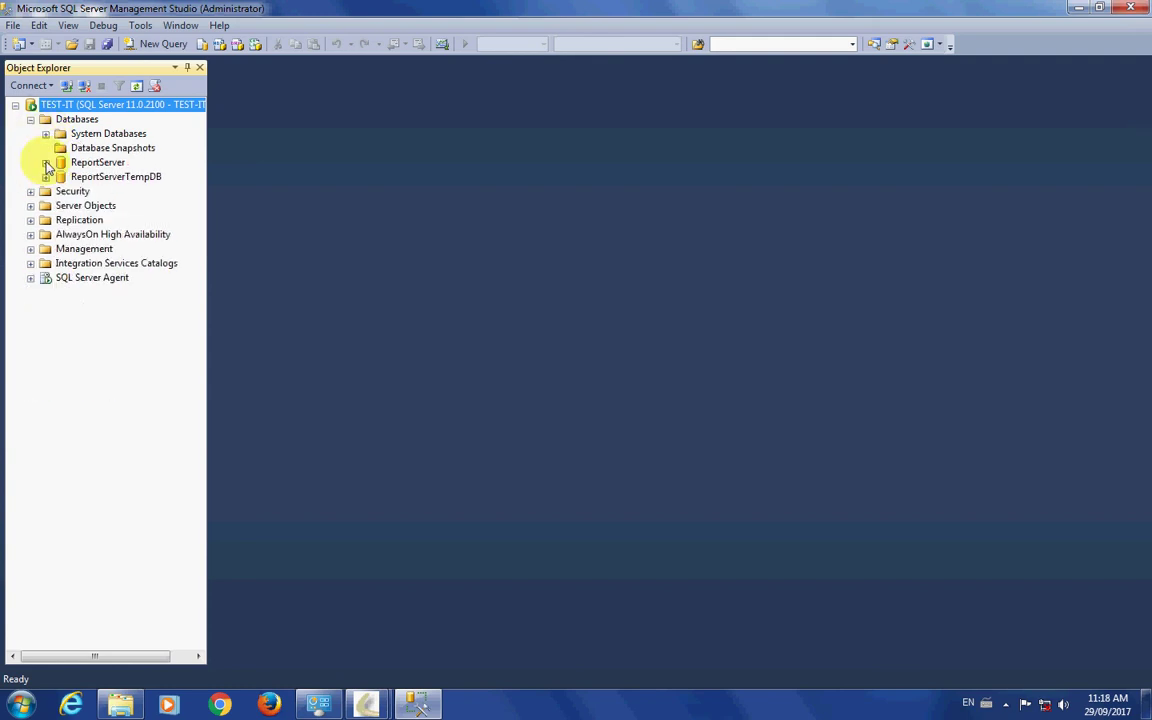
{"action": "left_click", "coordinate": [30, 119]}
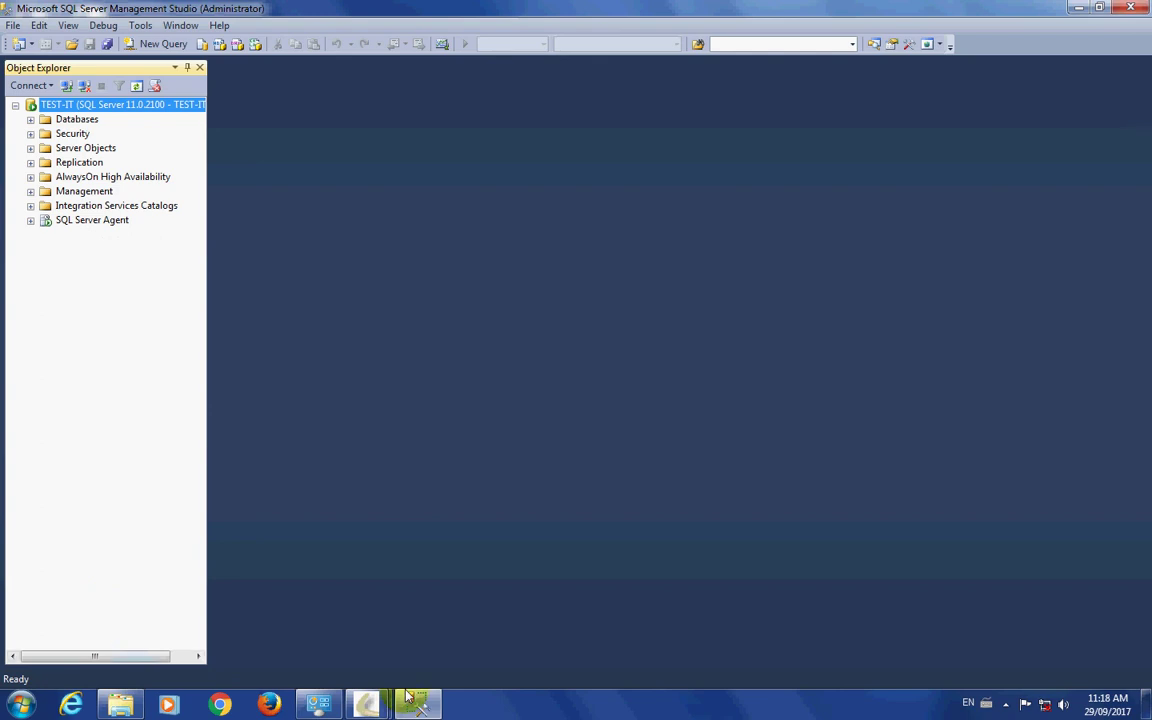
{"action": "left_click", "coordinate": [1128, 8]}
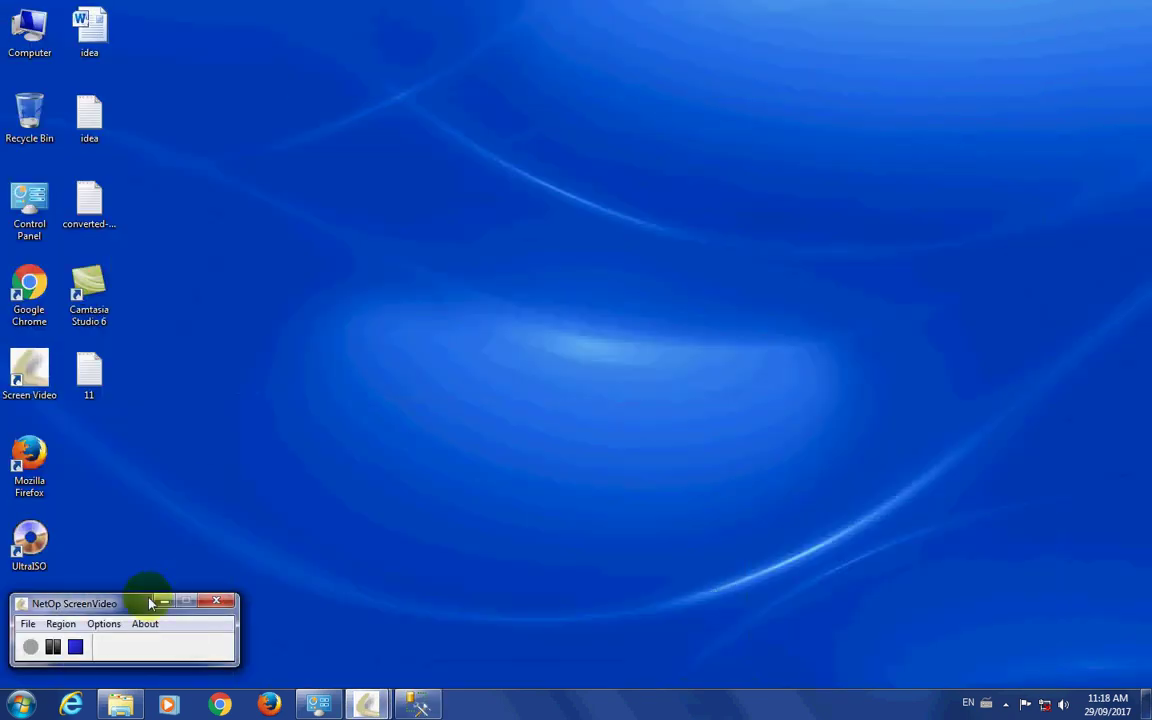